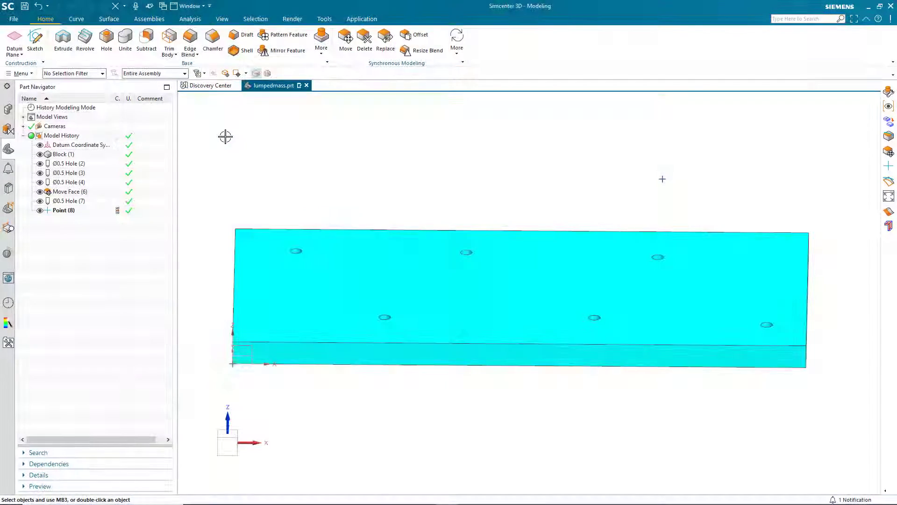
# Switch the lumpedmass part from Modeling into the Pre/Post application.
pyautogui.click(373, 20)
pyautogui.click(67, 41)
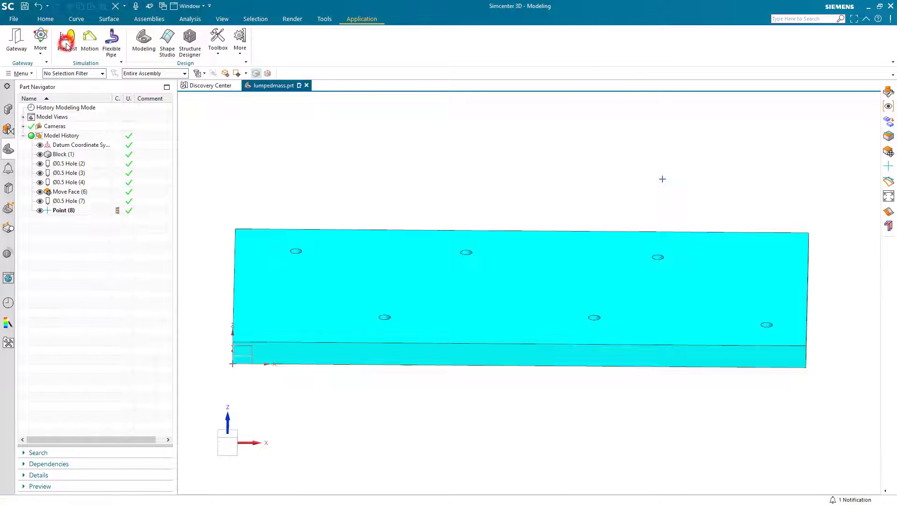
# Create lumpedmass_fem1.fem, a Simcenter Nastran FEM with an idealized part, from lumpedmass.prt.
pyautogui.rightClick(56, 107)
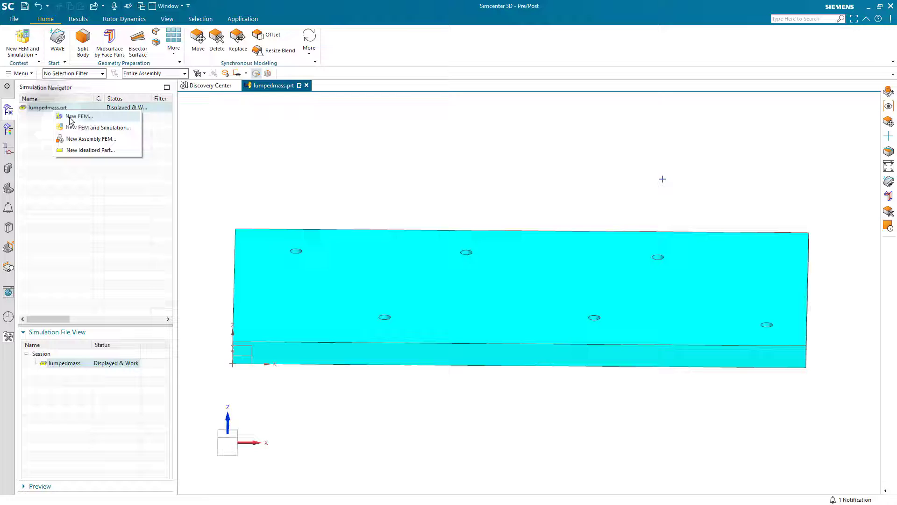
pyautogui.click(70, 116)
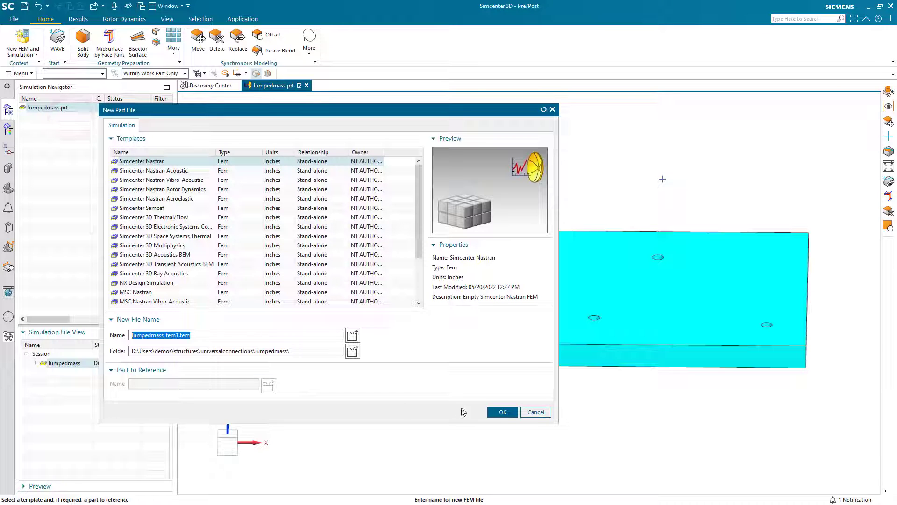
pyautogui.click(491, 412)
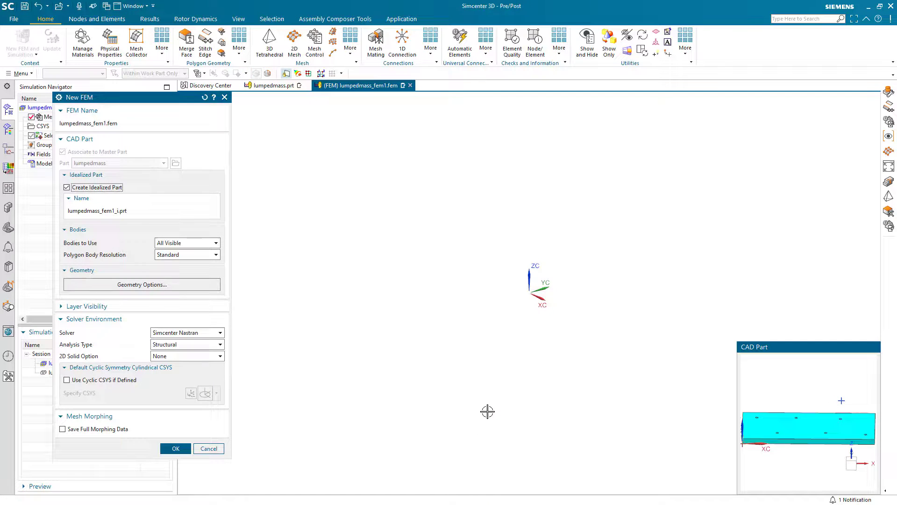
pyautogui.click(172, 284)
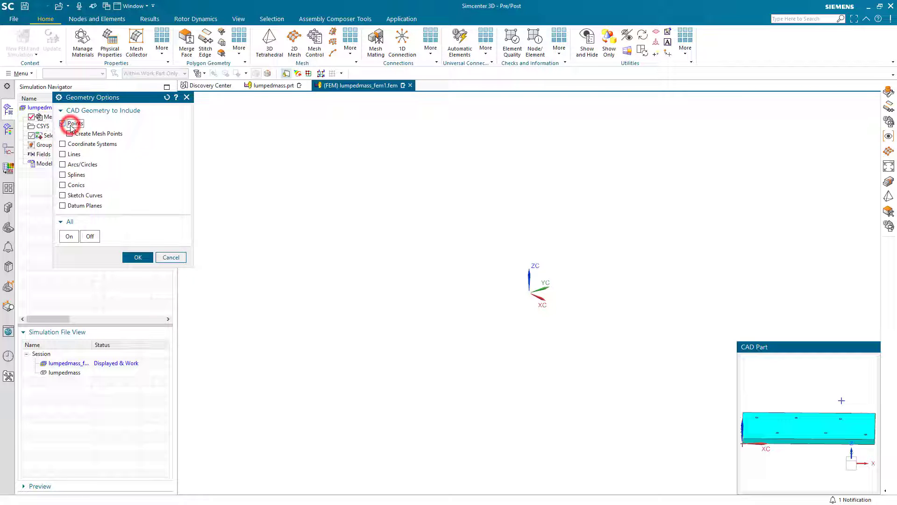
pyautogui.click(137, 256)
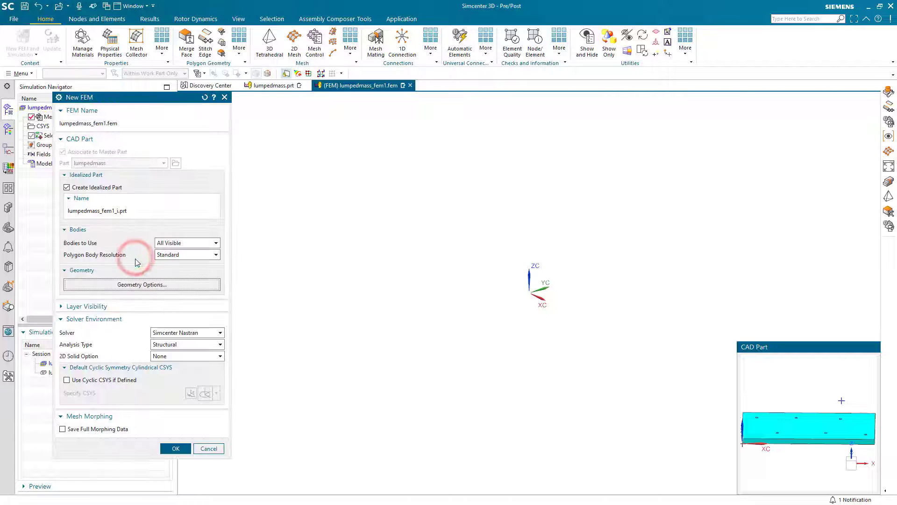
pyautogui.click(177, 448)
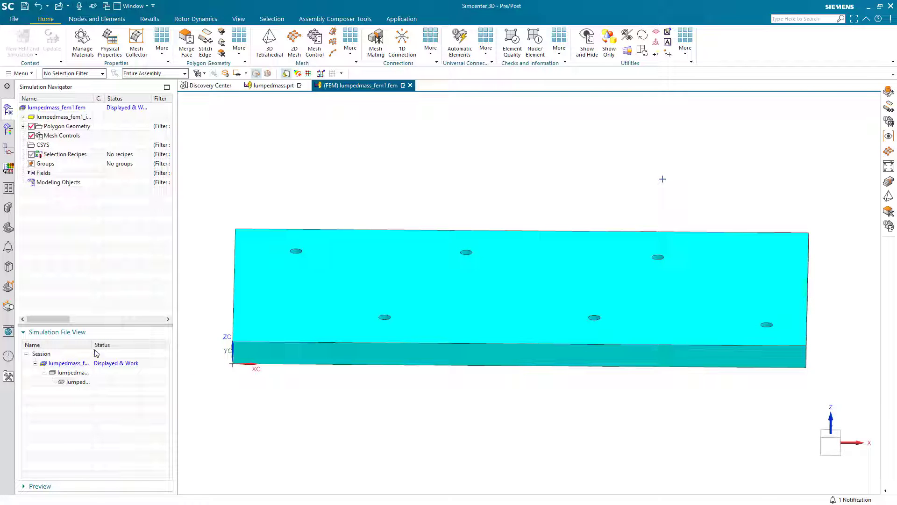
# Make the idealized part the displayed part and promote the lumpedmass body.
pyautogui.doubleClick(92, 372)
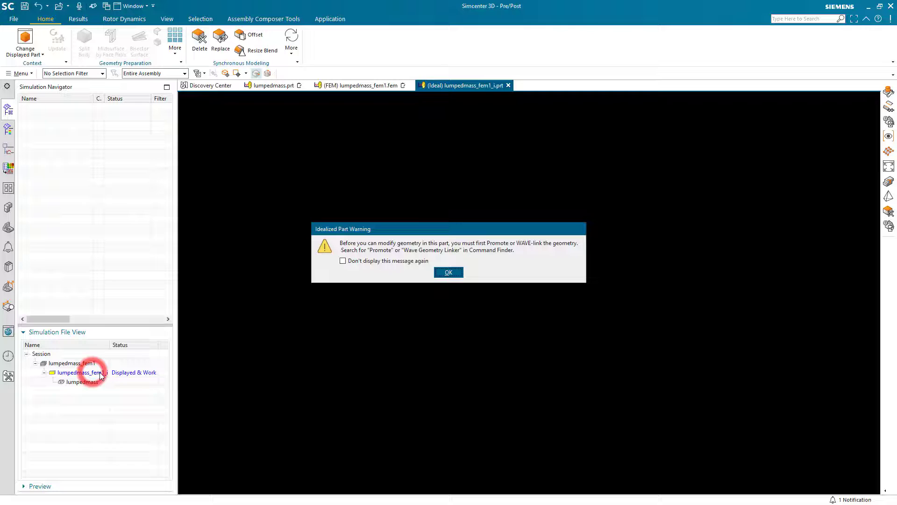
pyautogui.click(449, 273)
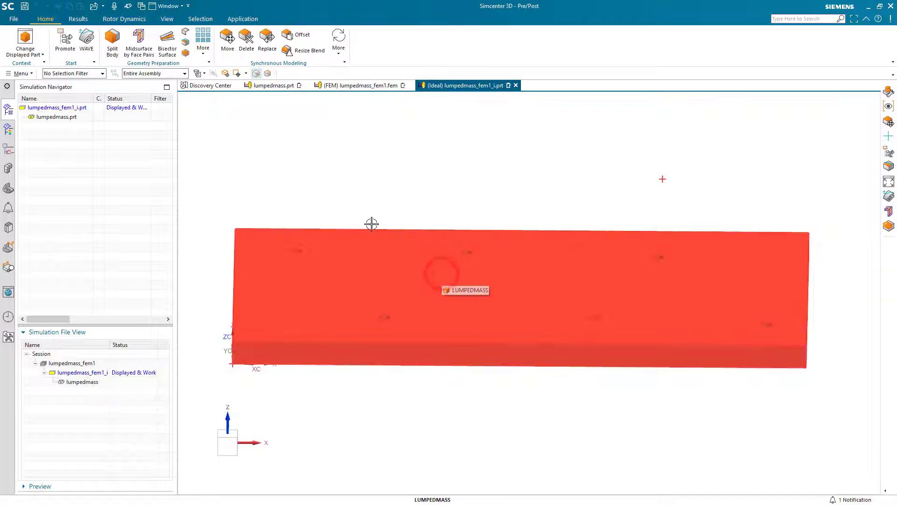
pyautogui.click(73, 49)
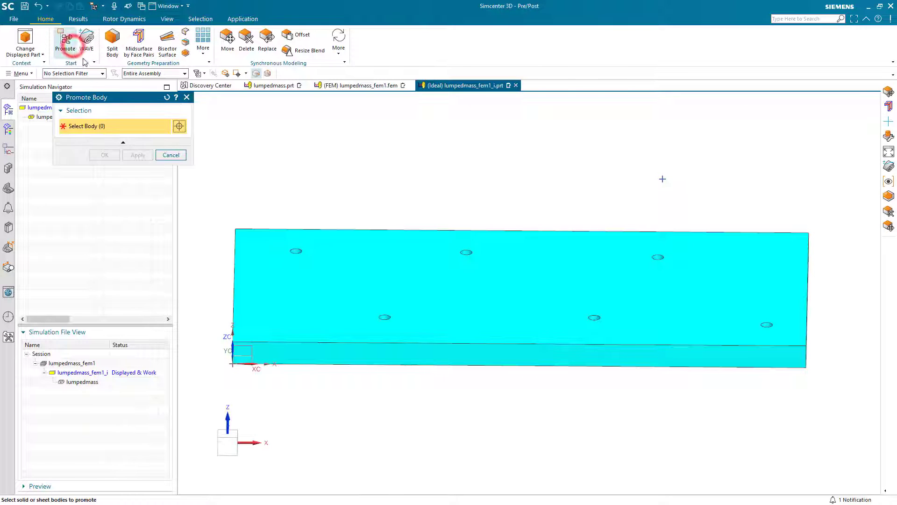
pyautogui.click(318, 292)
pyautogui.click(105, 155)
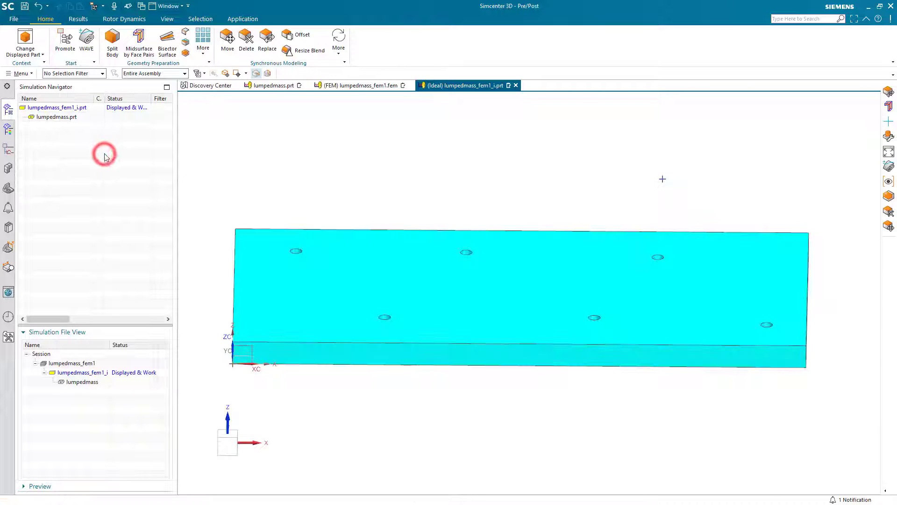
# Place datum points at the centres of all six holes.
pyautogui.click(203, 41)
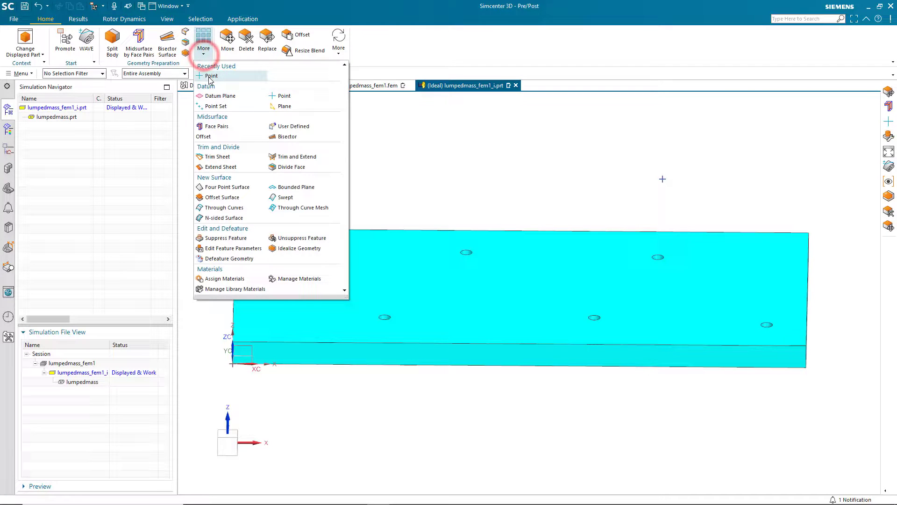
pyautogui.click(276, 96)
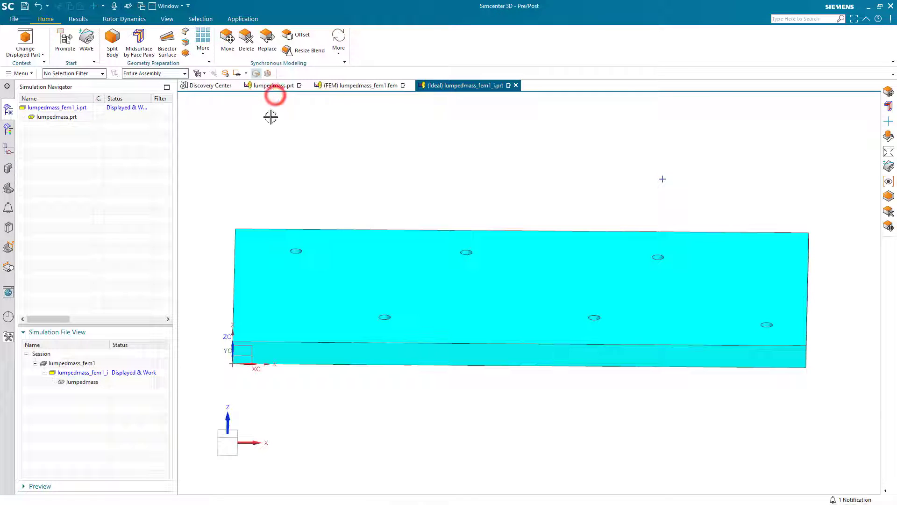
pyautogui.click(287, 247)
pyautogui.click(136, 285)
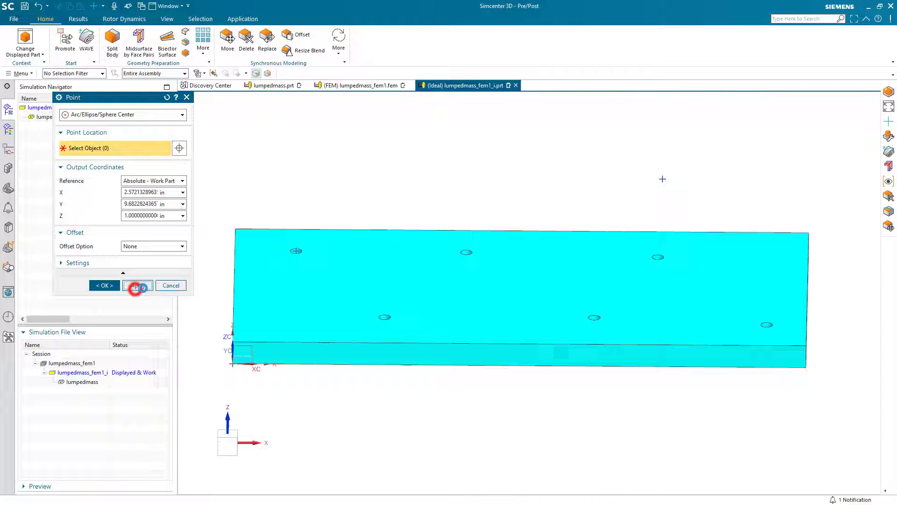
pyautogui.click(376, 315)
pyautogui.middleClick(374, 322)
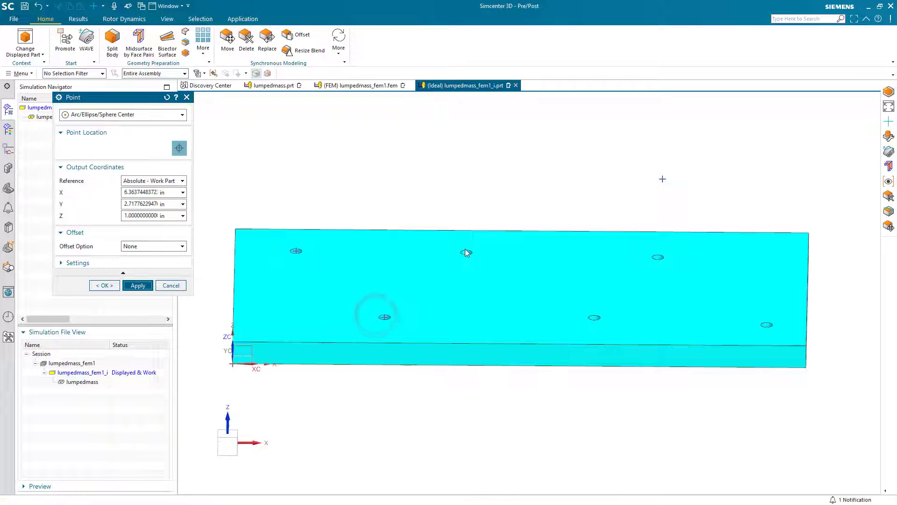
pyautogui.click(470, 251)
pyautogui.middleClick(505, 287)
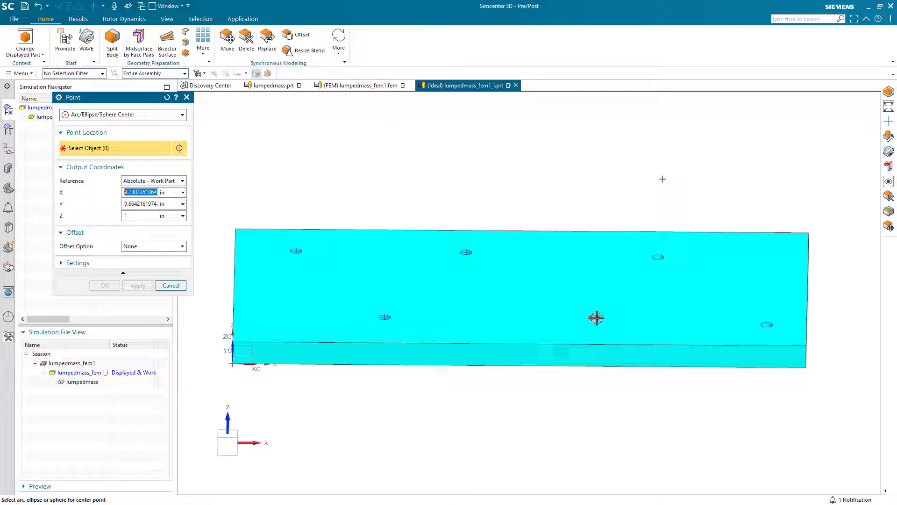
pyautogui.click(594, 317)
pyautogui.middleClick(635, 292)
pyautogui.click(658, 257)
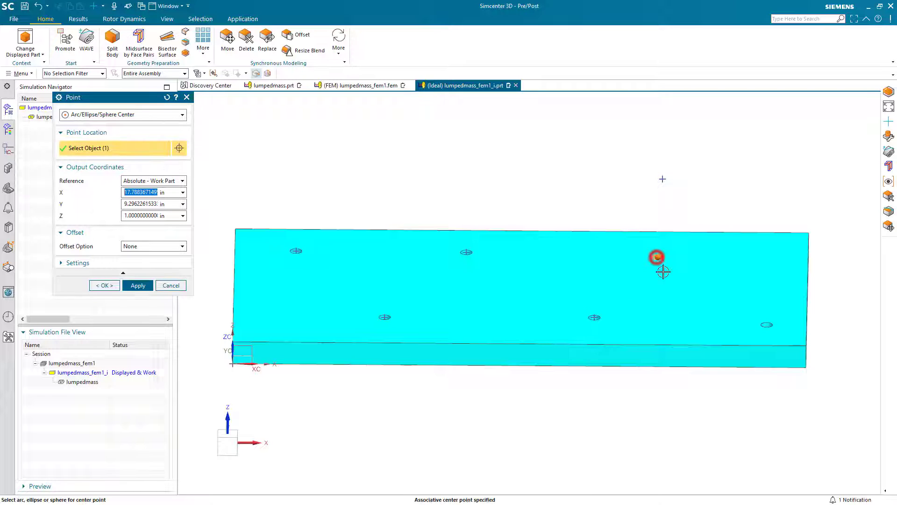
pyautogui.middleClick(688, 283)
pyautogui.click(763, 321)
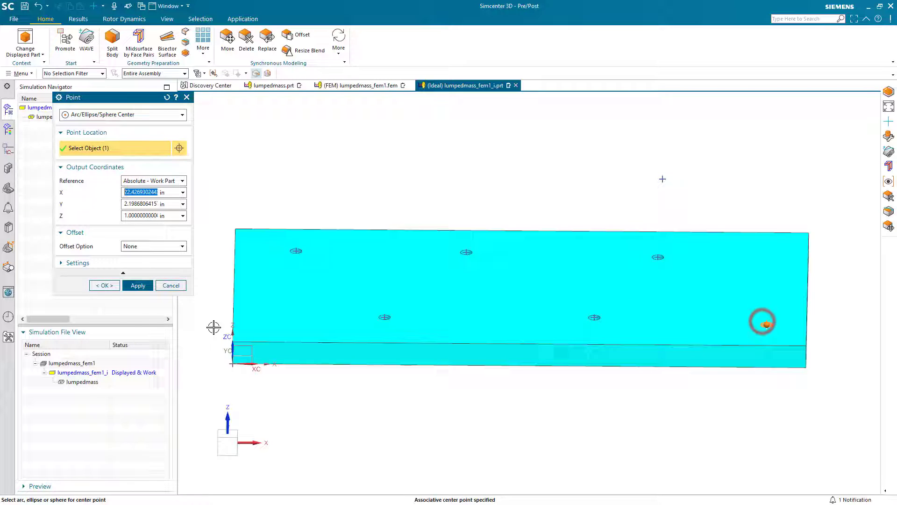
pyautogui.click(111, 285)
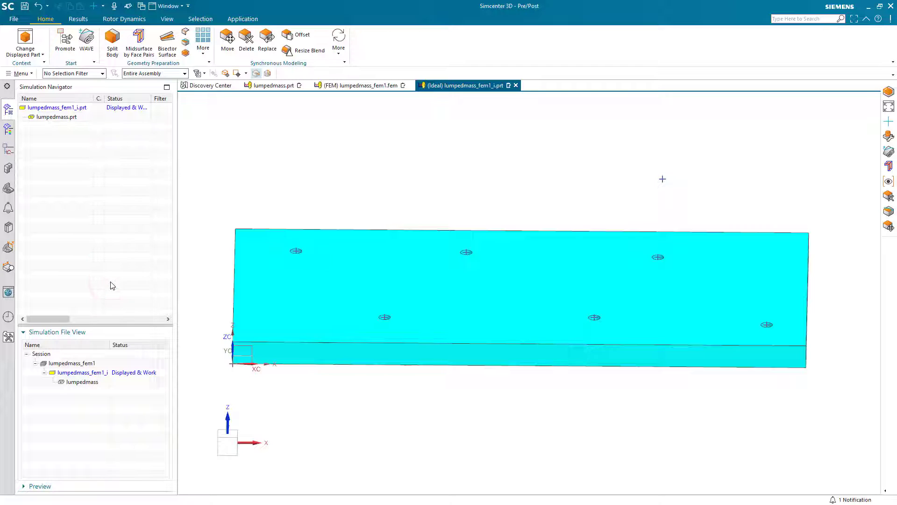
# Idealize the body to remove the holes, then return to the FEM.
pyautogui.click(182, 55)
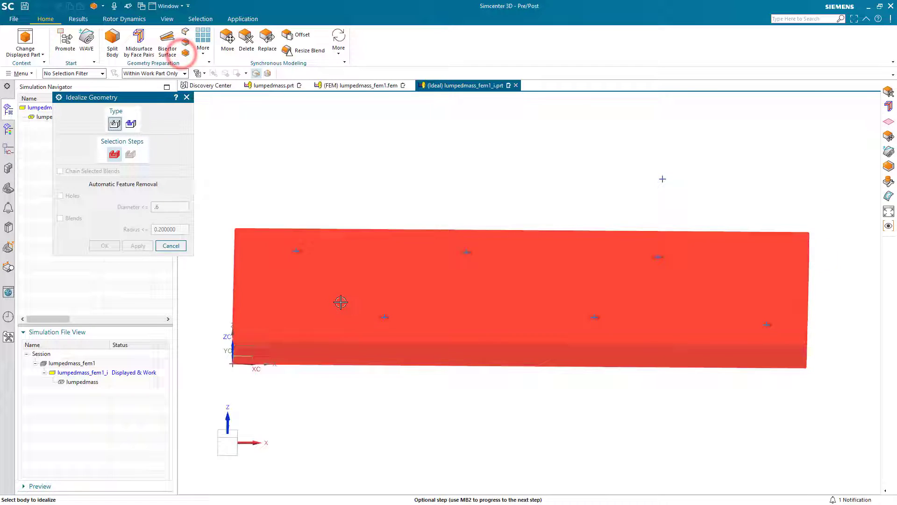
pyautogui.middleClick(340, 302)
pyautogui.click(60, 196)
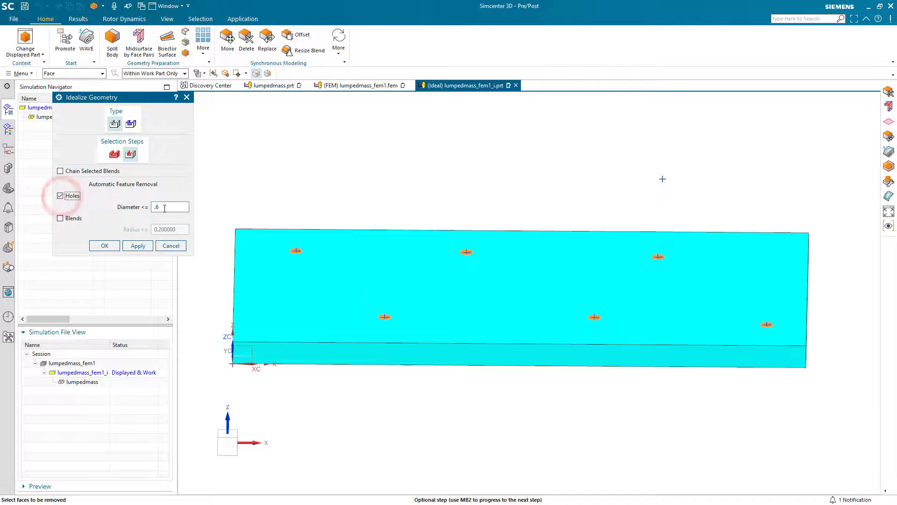
pyautogui.click(105, 246)
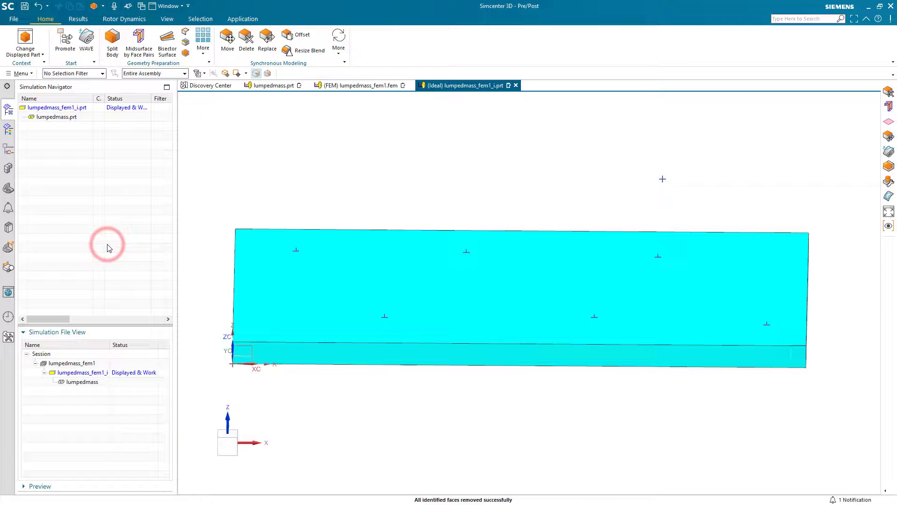
pyautogui.click(371, 87)
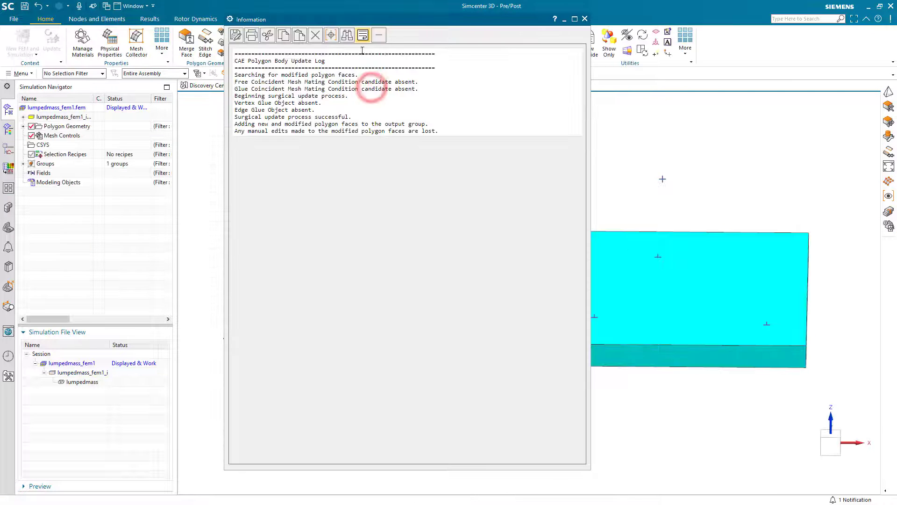
# Mesh the lumpedmass body with CTETRA(10) tetrahedral elements at 1 in element size.
pyautogui.click(584, 19)
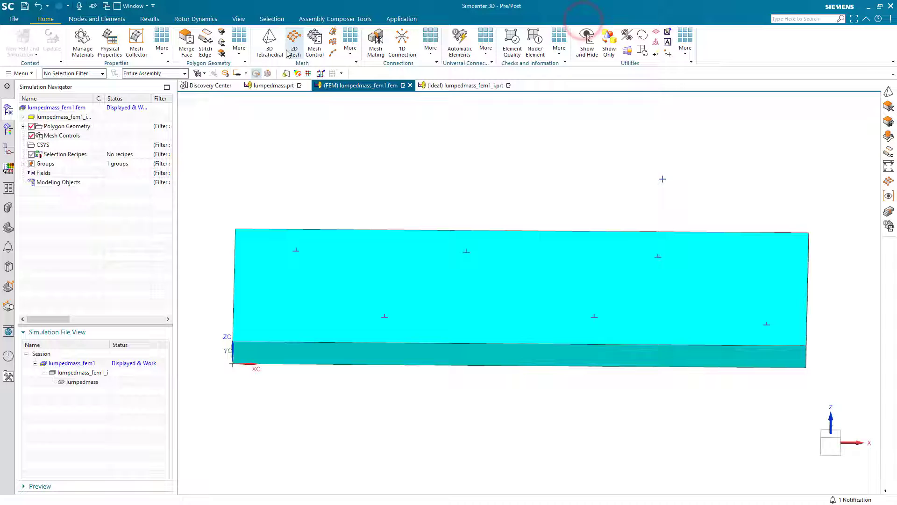
pyautogui.click(269, 44)
pyautogui.click(516, 270)
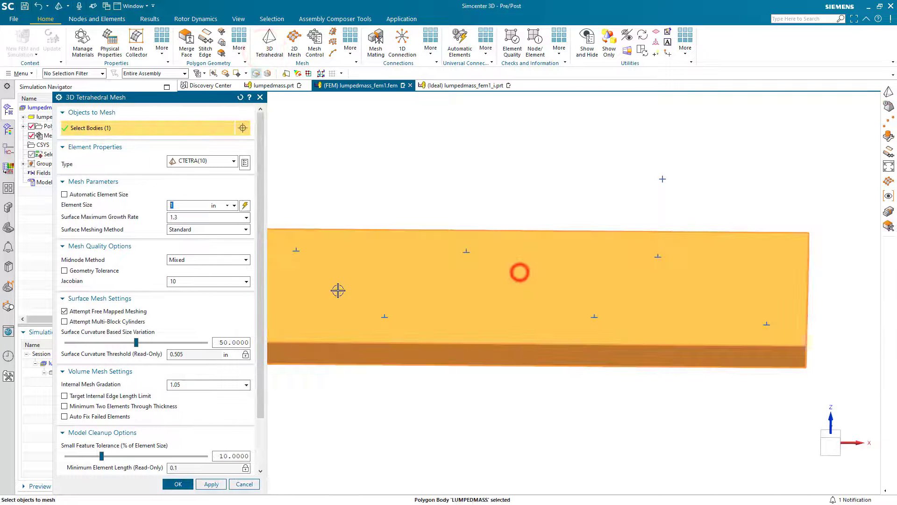
pyautogui.click(175, 486)
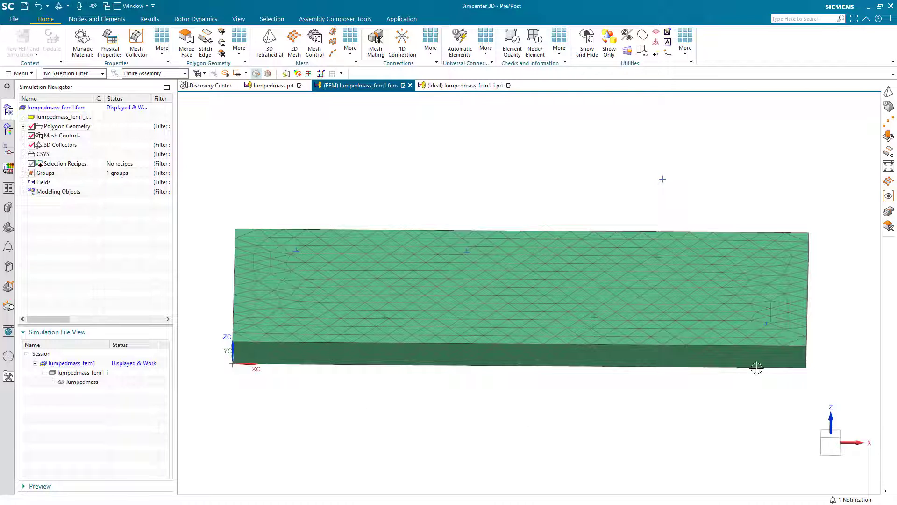
pyautogui.scroll(4, 776, 362)
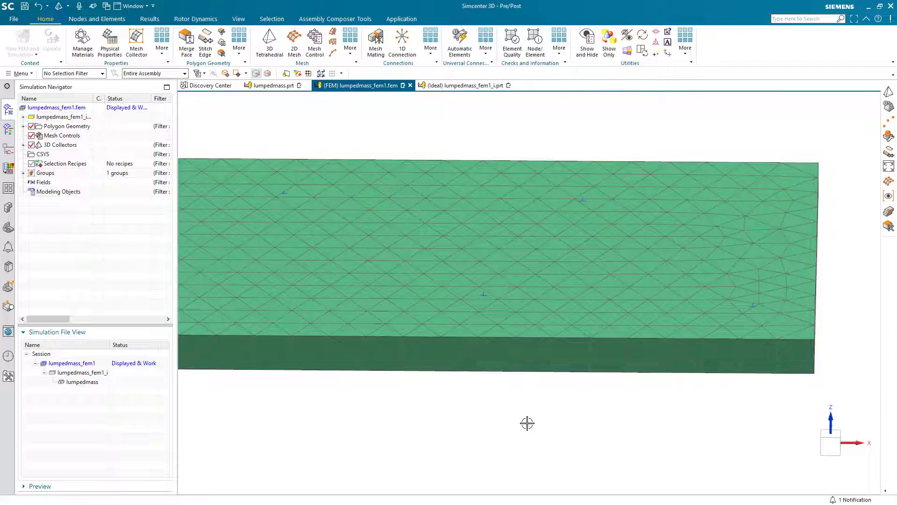
pyautogui.scroll(-2, 527, 423)
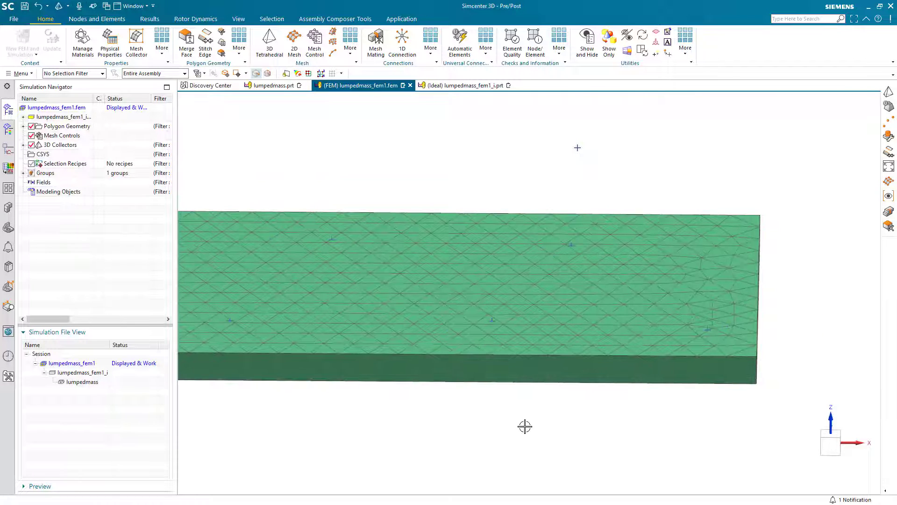
# Start a new Lumped Mass connection set to attach With Spiders.
pyautogui.click(486, 51)
pyautogui.click(571, 168)
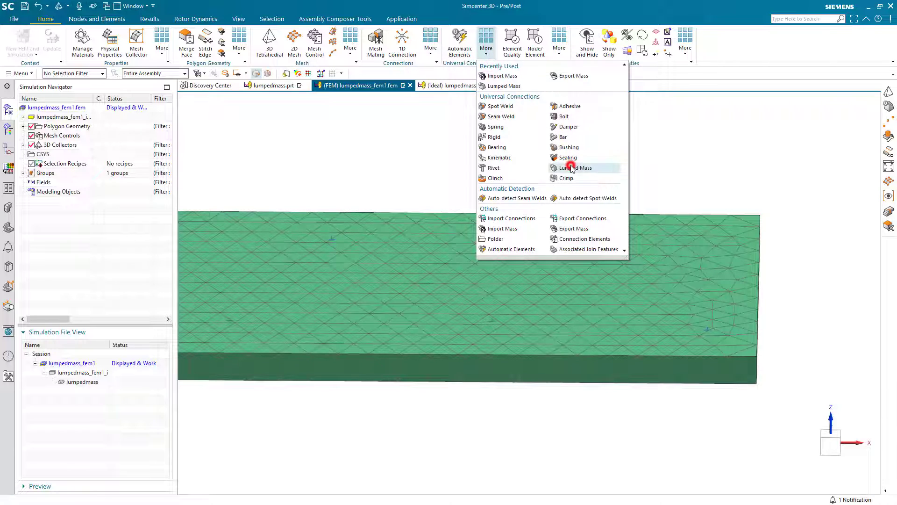
pyautogui.click(571, 168)
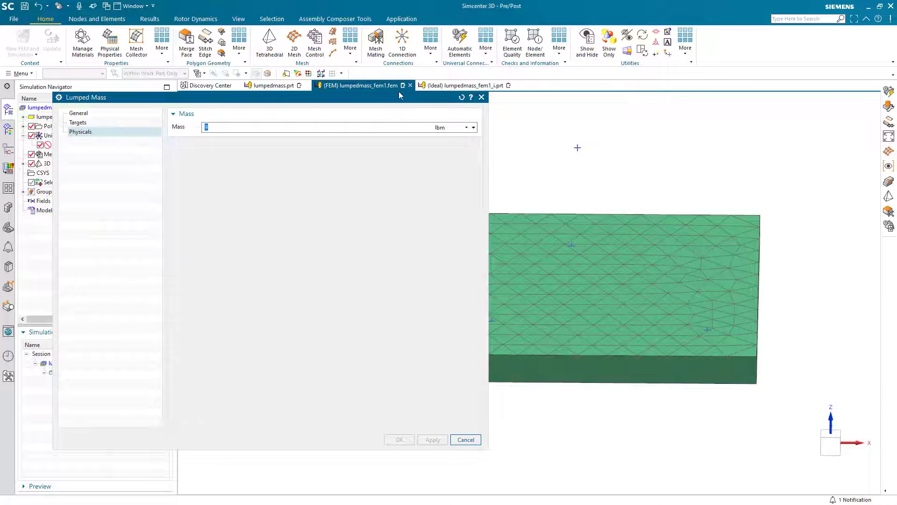
pyautogui.moveTo(396, 101); pyautogui.dragTo(383, 101)
pyautogui.click(66, 114)
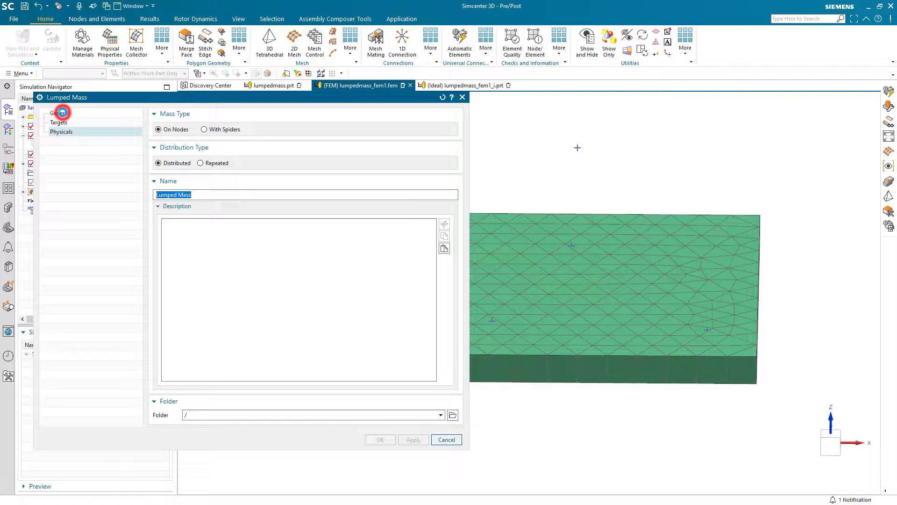
pyautogui.click(219, 130)
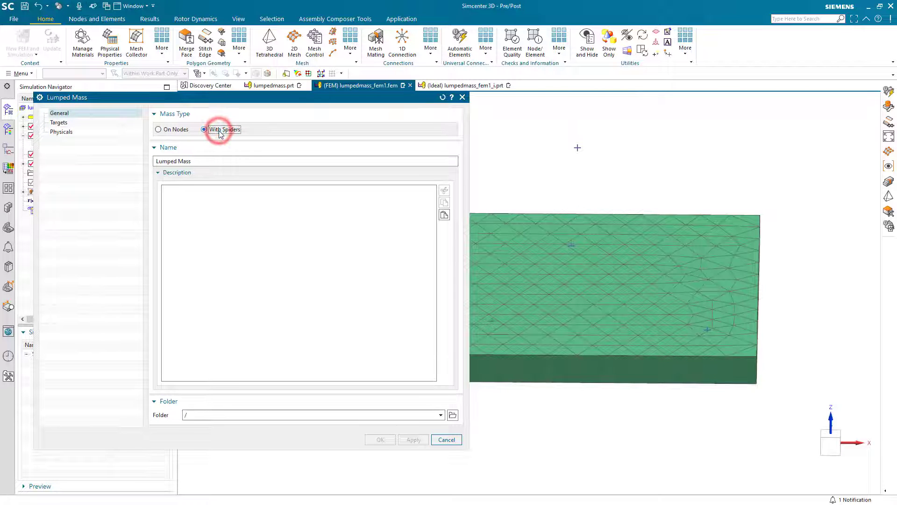
pyautogui.click(62, 124)
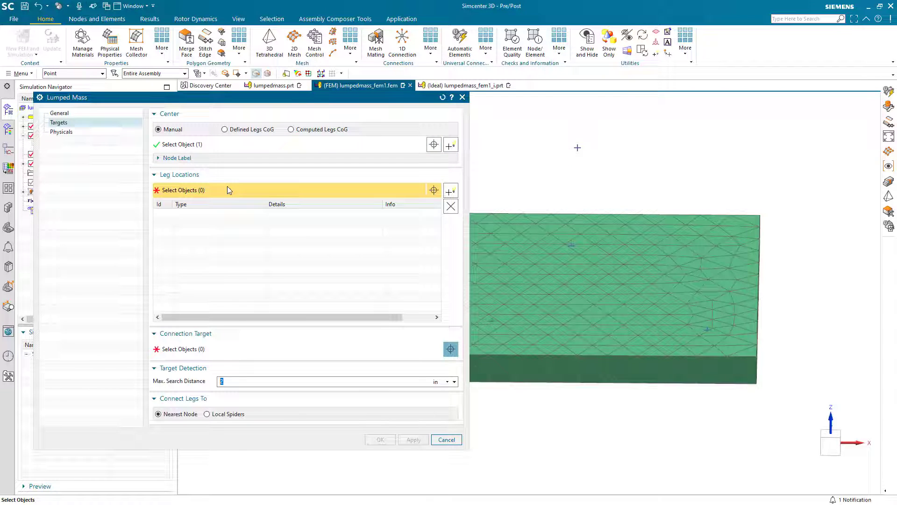
# Use three face points as legs, with the mesh as target and 33 in search distance.
pyautogui.click(91, 75)
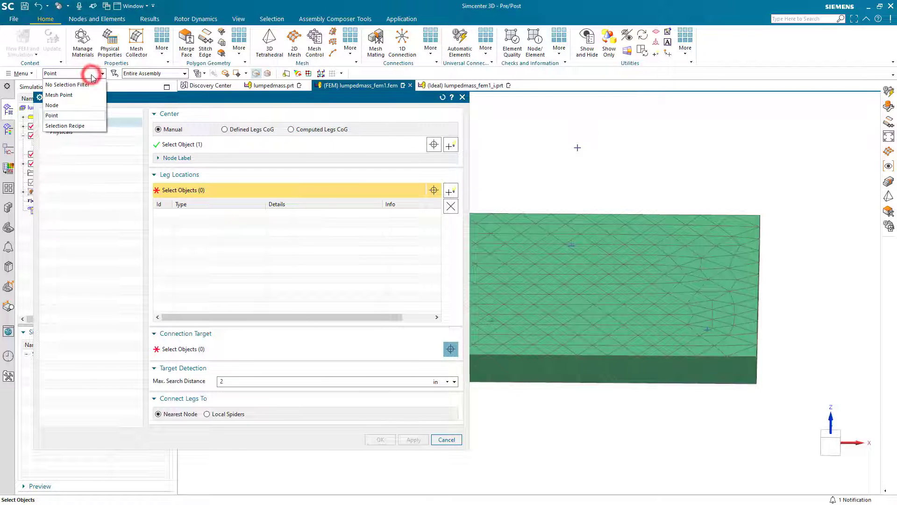
pyautogui.click(91, 75)
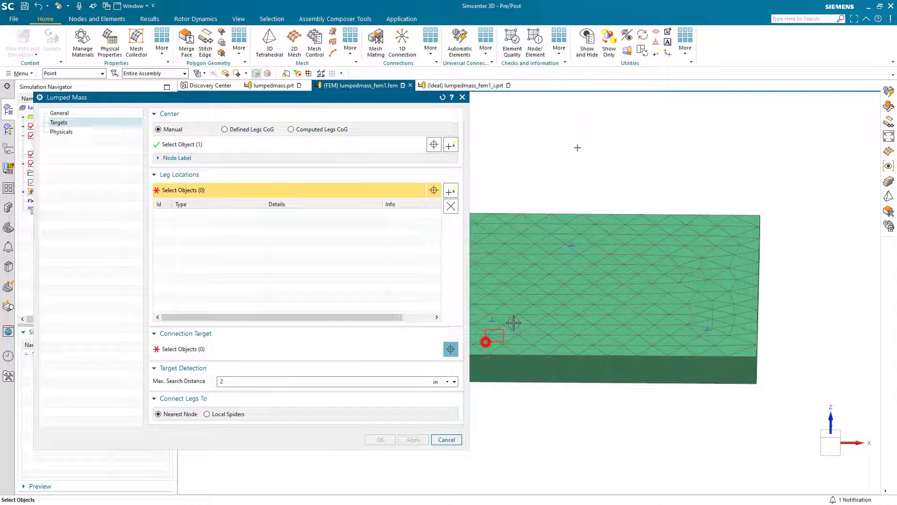
pyautogui.moveTo(514, 323); pyautogui.dragTo(735, 236)
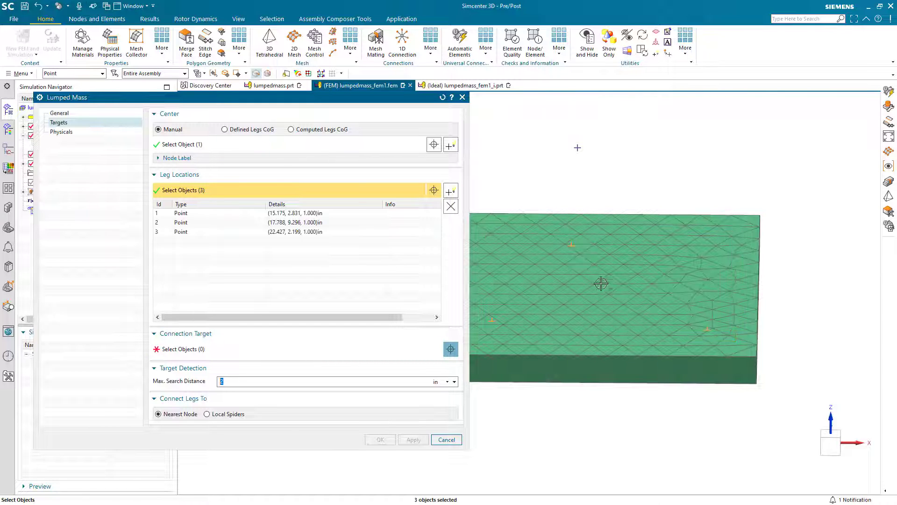
pyautogui.click(212, 355)
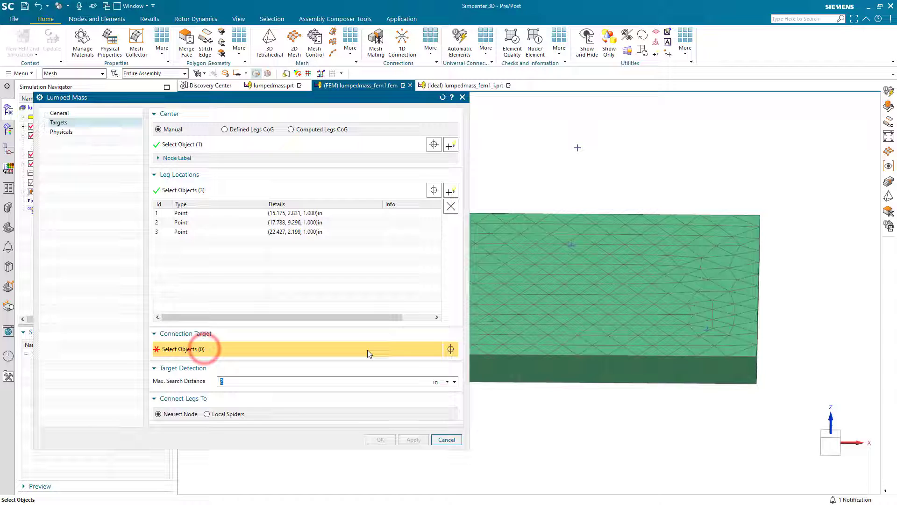
pyautogui.click(643, 319)
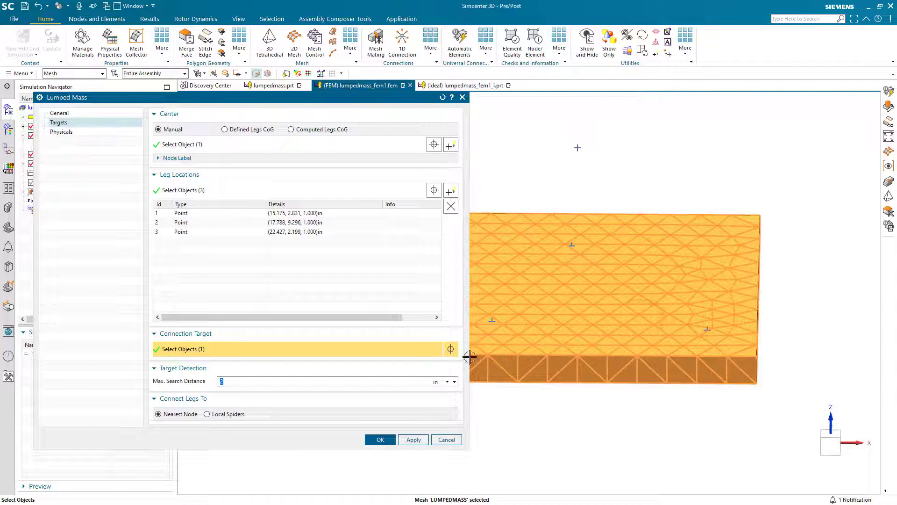
pyautogui.doubleClick(235, 382)
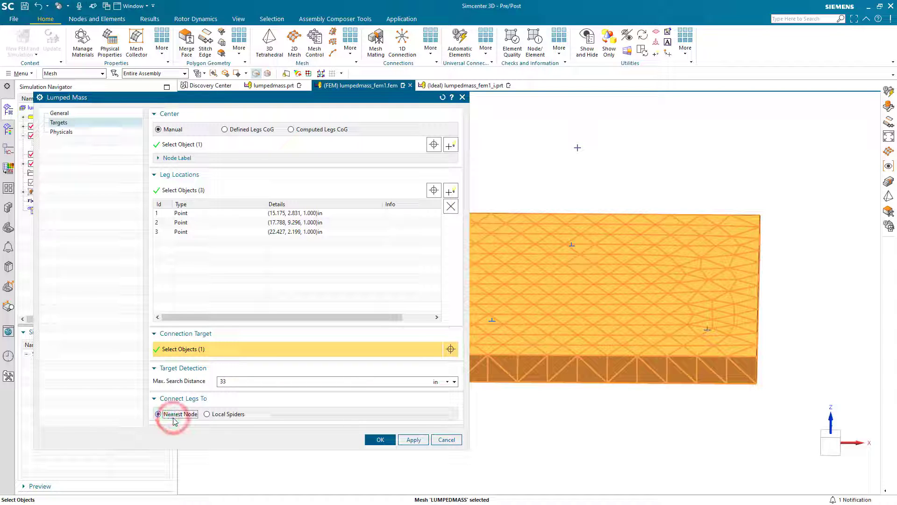
pyautogui.click(380, 440)
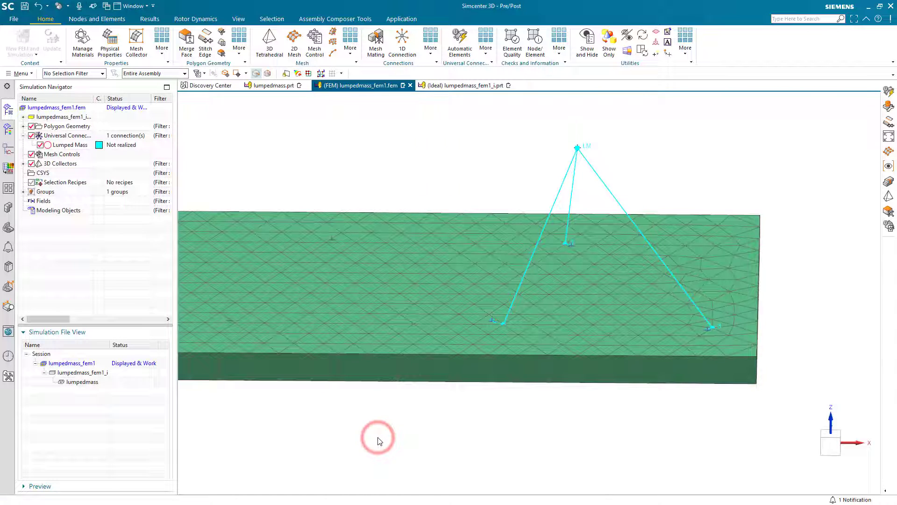
pyautogui.scroll(5, 527, 327)
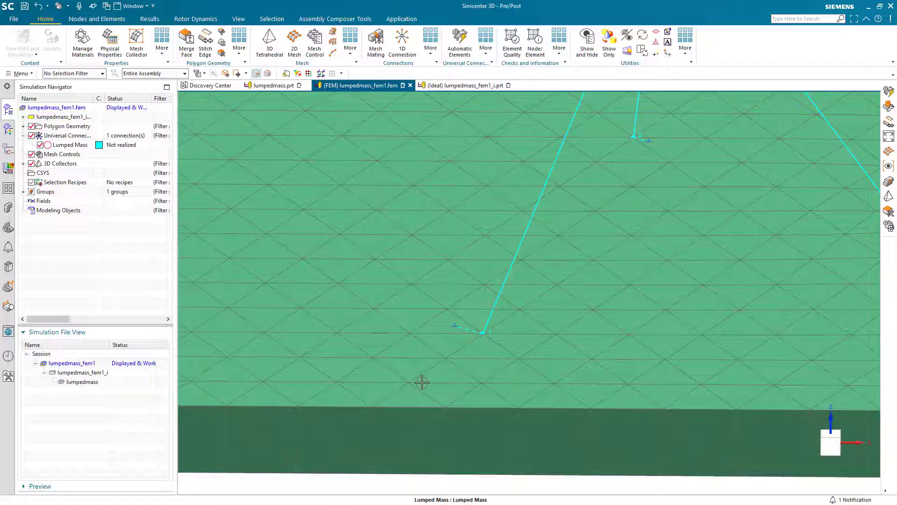
pyautogui.scroll(-3, 419, 385)
pyautogui.scroll(-1, 420, 385)
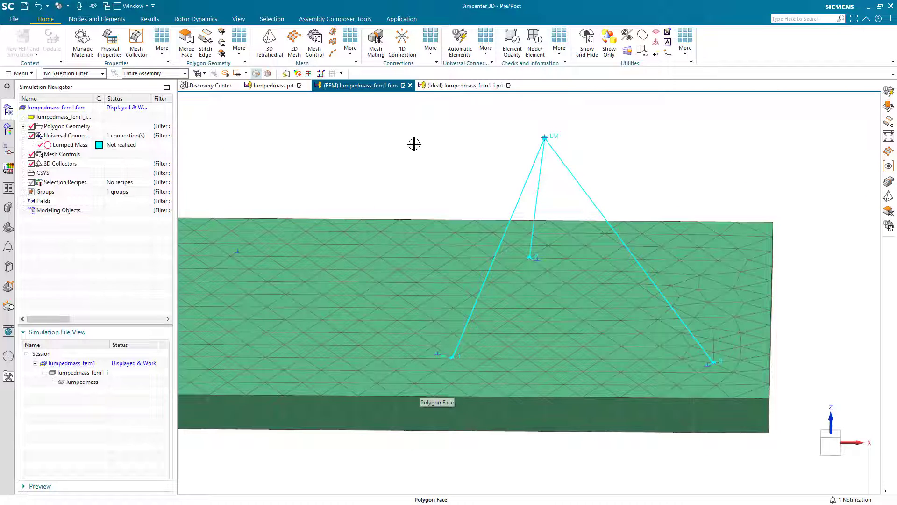
# Generate CONM2+RBE2 spider elements for the Lumped Mass connection so it becomes Up-to-date.
pyautogui.click(464, 52)
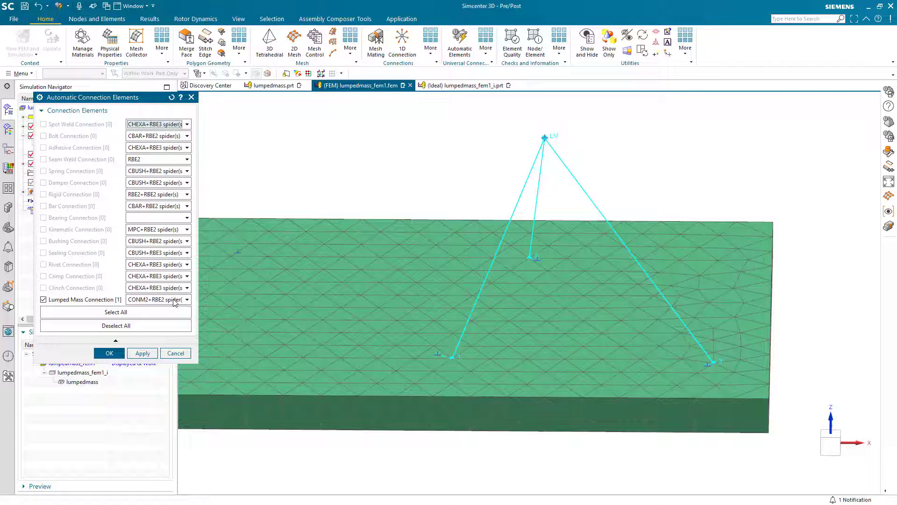
pyautogui.click(173, 299)
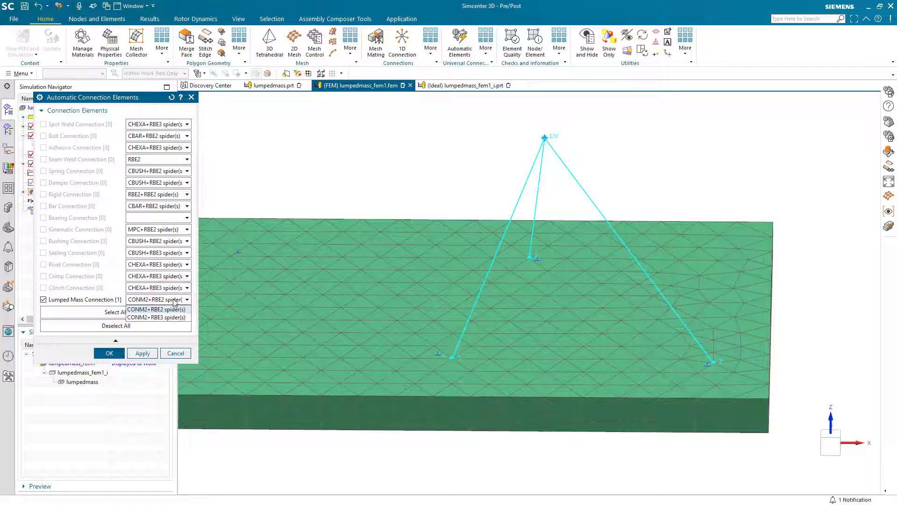
pyautogui.click(173, 300)
pyautogui.click(114, 352)
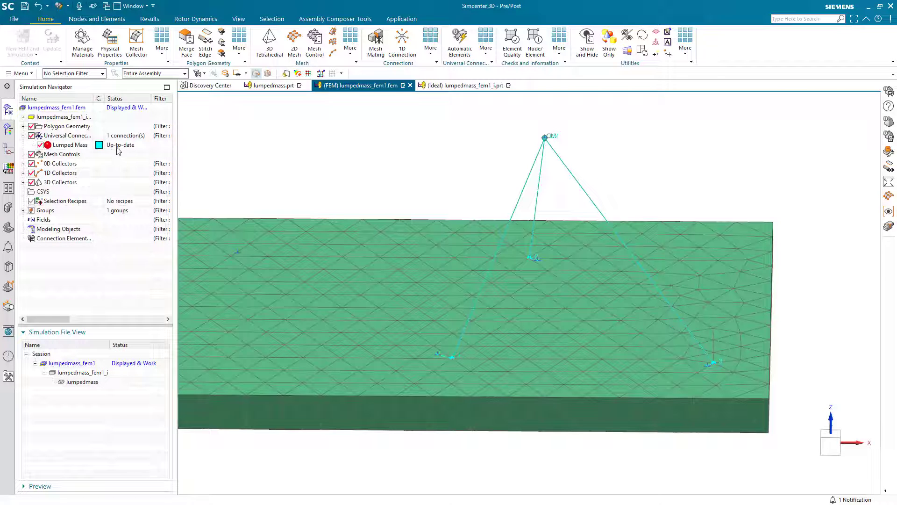
pyautogui.click(84, 145)
pyautogui.doubleClick(70, 145)
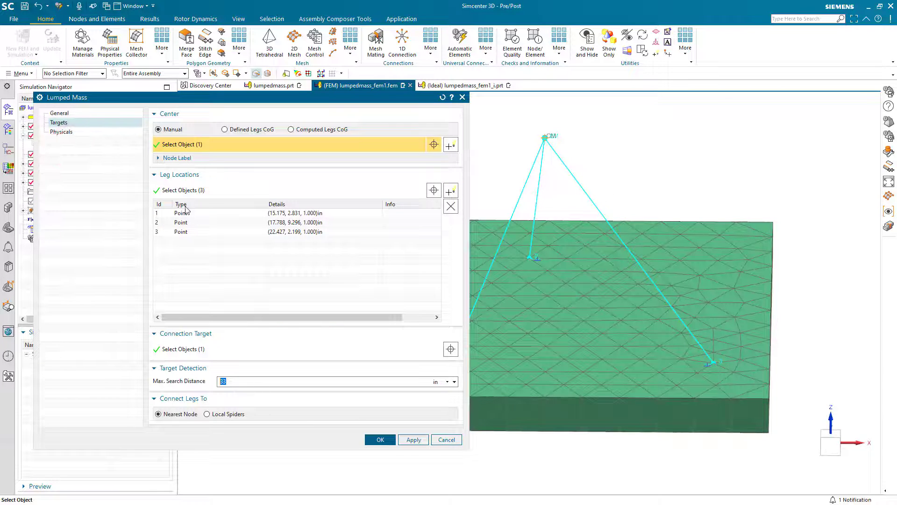
pyautogui.click(61, 131)
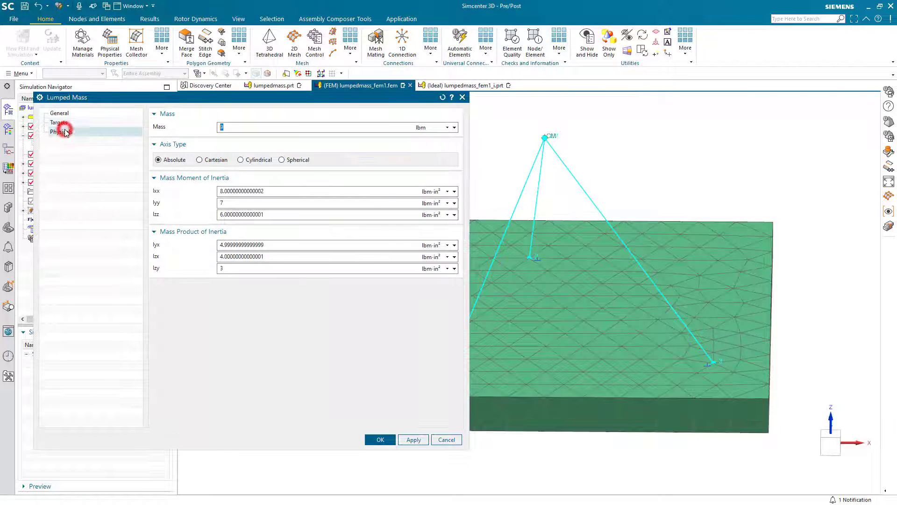
pyautogui.click(381, 439)
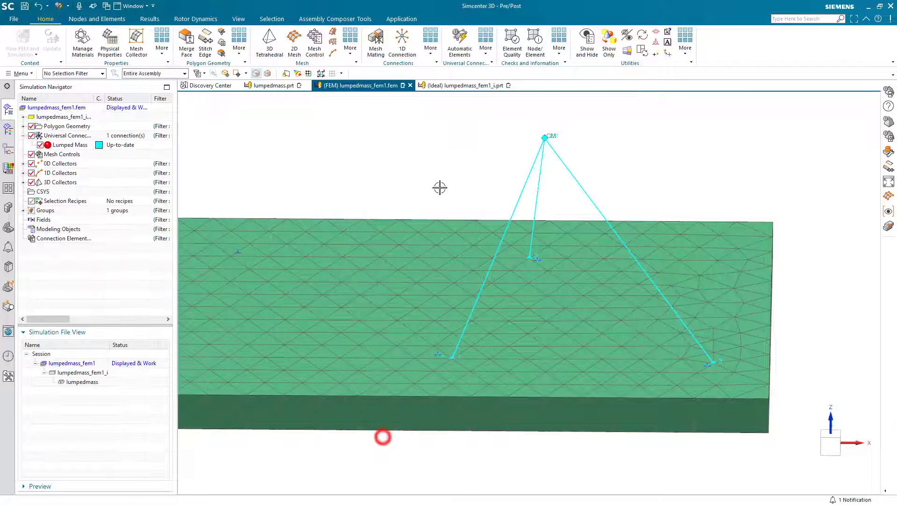
# Export the Lumped Mass connection in (N)(in)(lbm) units to lumpedmass.xlsx.
pyautogui.click(486, 49)
pyautogui.click(566, 227)
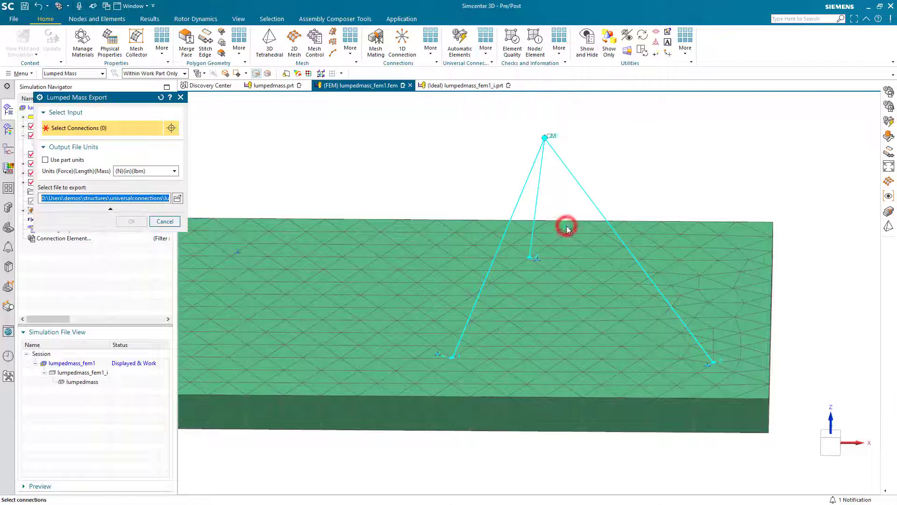
pyautogui.click(517, 199)
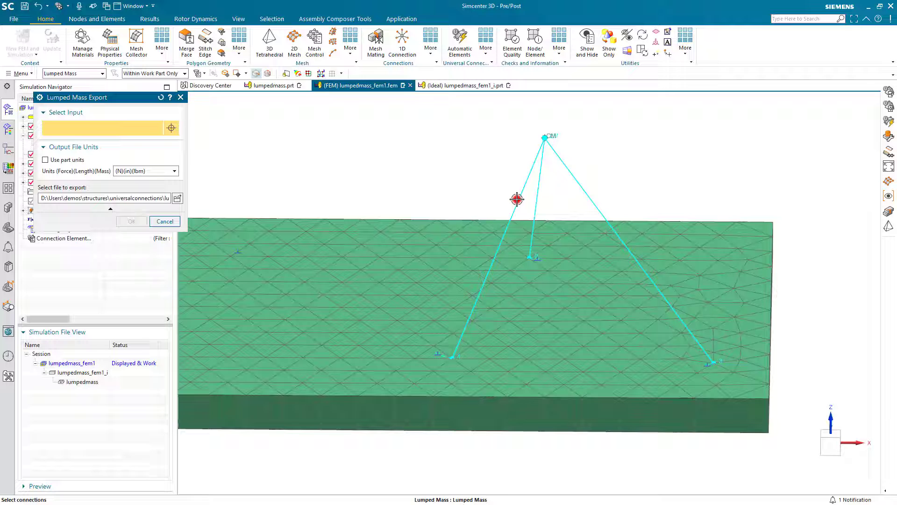
pyautogui.click(165, 172)
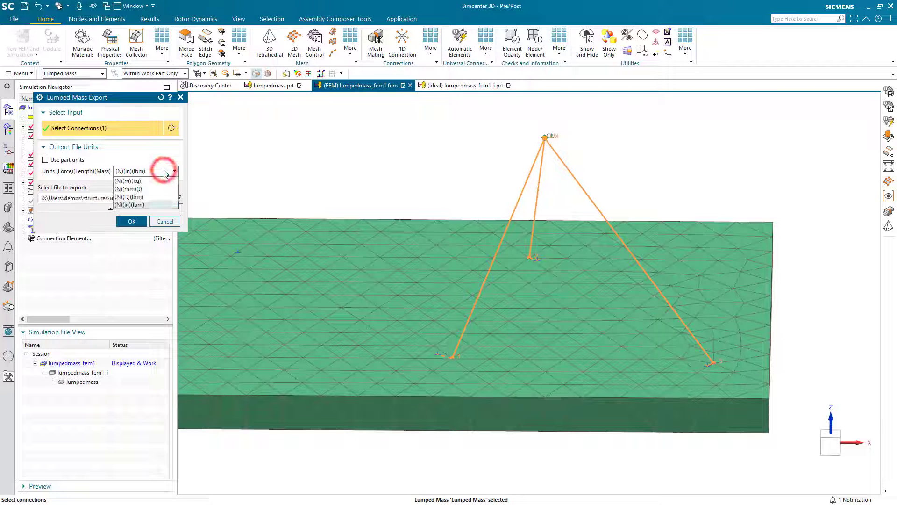
pyautogui.click(163, 170)
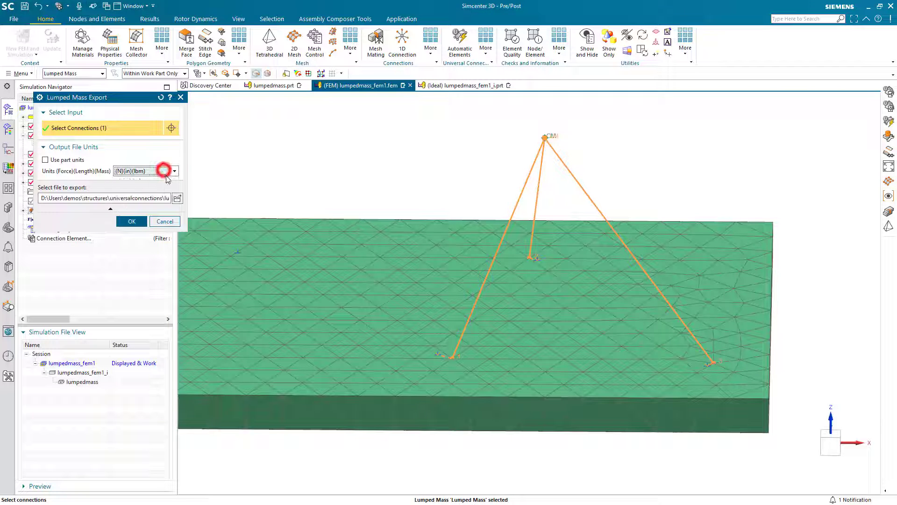
pyautogui.click(178, 198)
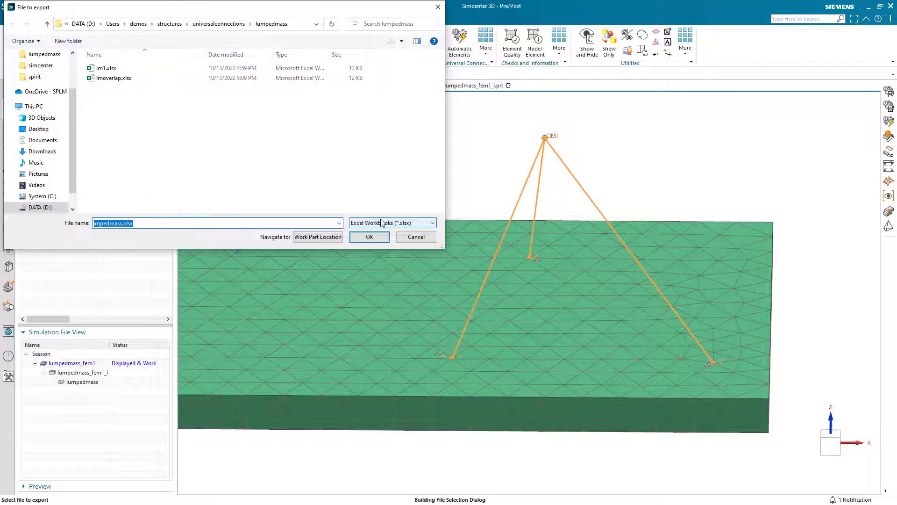
pyautogui.click(381, 223)
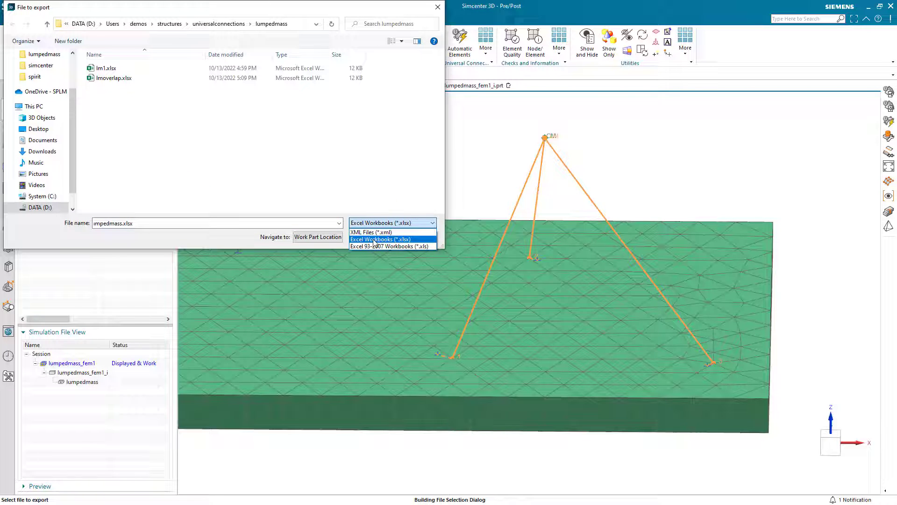
pyautogui.click(371, 240)
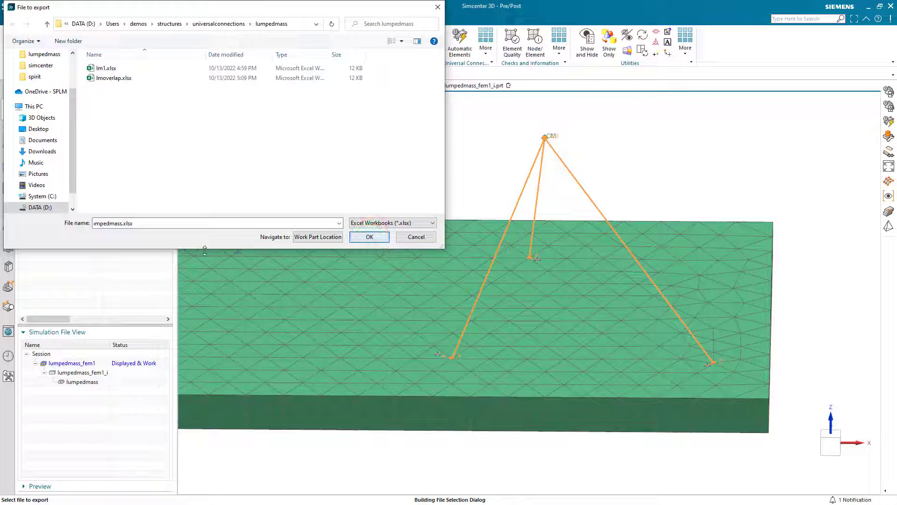
pyautogui.doubleClick(106, 224)
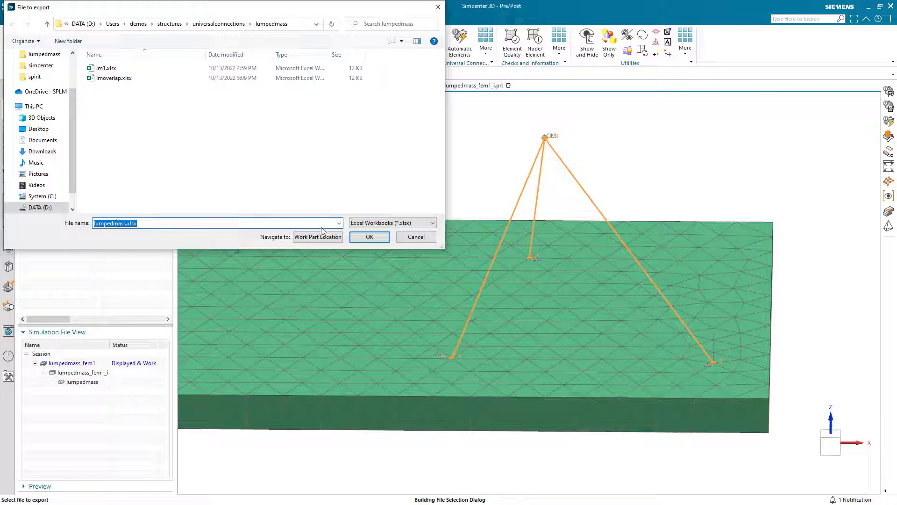
pyautogui.click(369, 236)
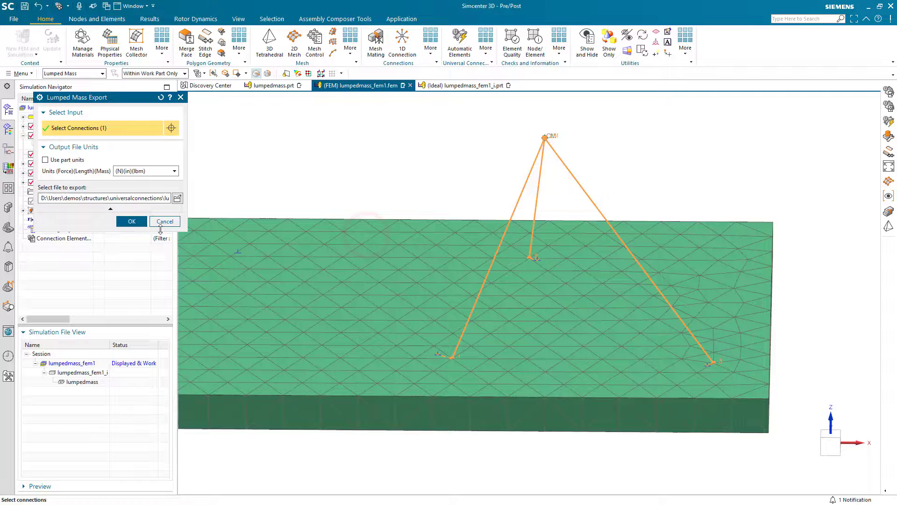
pyautogui.click(132, 222)
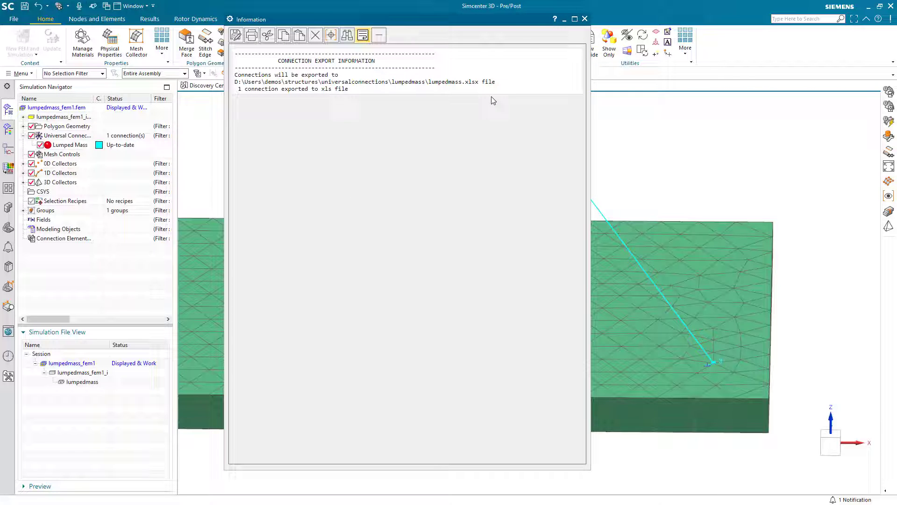
# Close the export report and open lumpedmass.xlsx from the date-sorted lumpedmass folder.
pyautogui.click(585, 19)
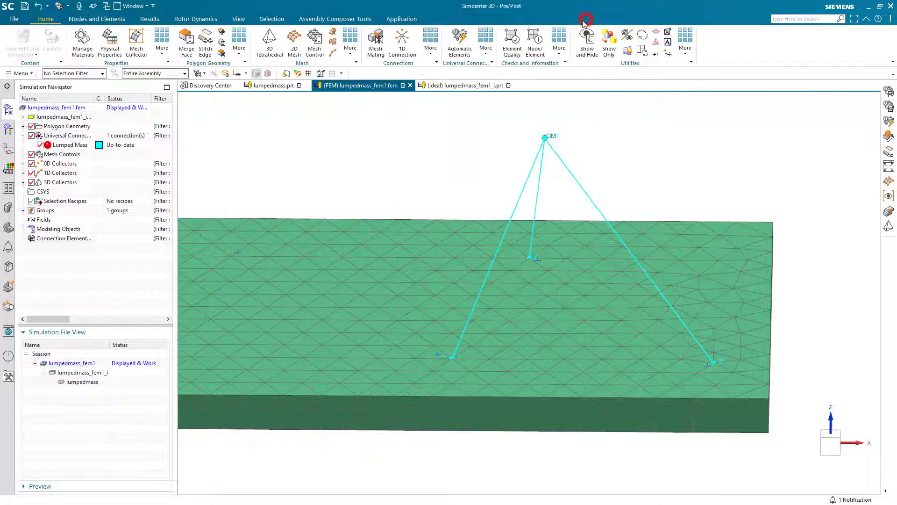
pyautogui.hotkey('alt', 'Tab')
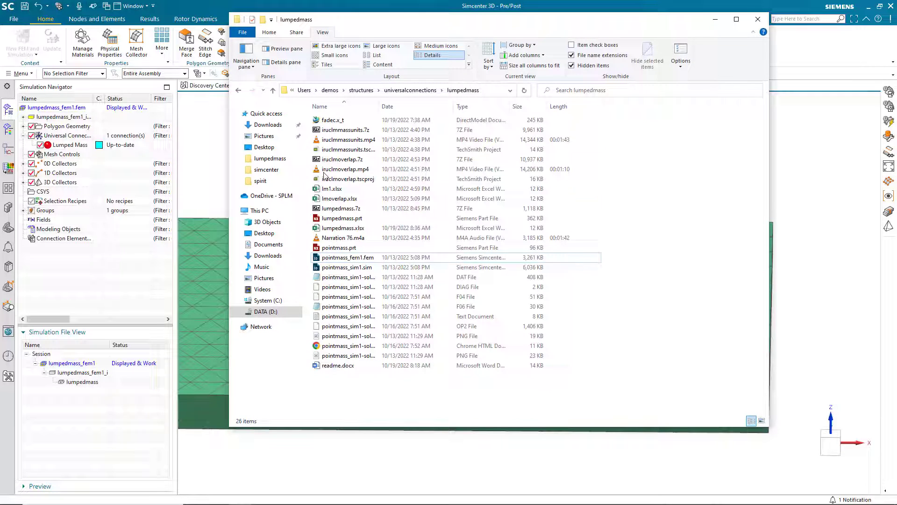
pyautogui.click(423, 108)
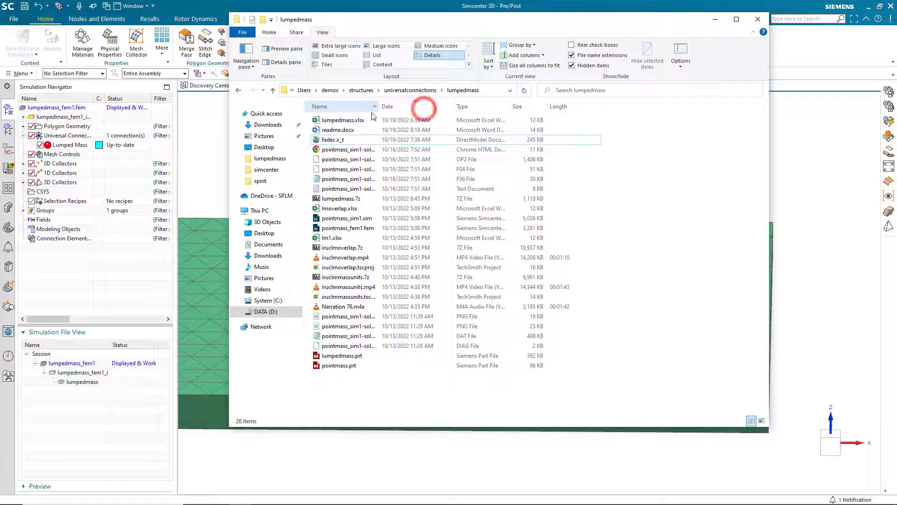
pyautogui.doubleClick(342, 120)
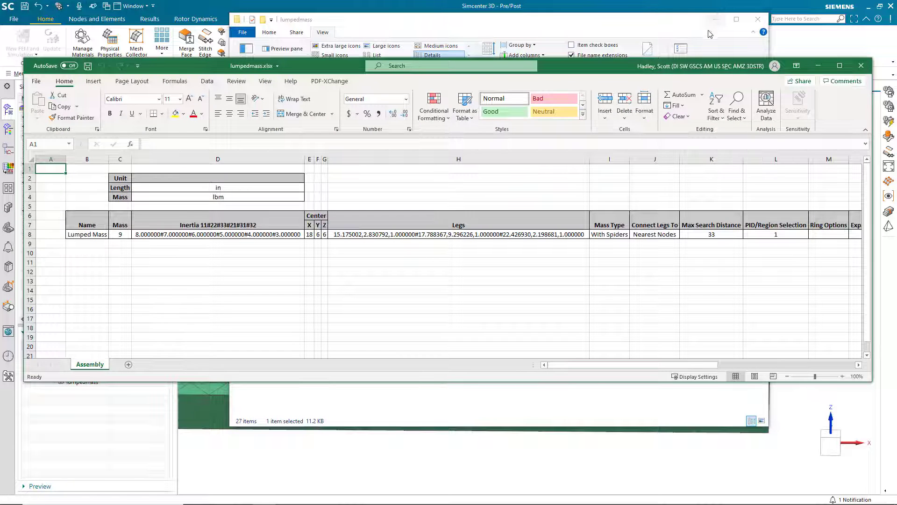
# Copy the Lumped Mass row 8 and paste it into row 9.
pyautogui.click(30, 234)
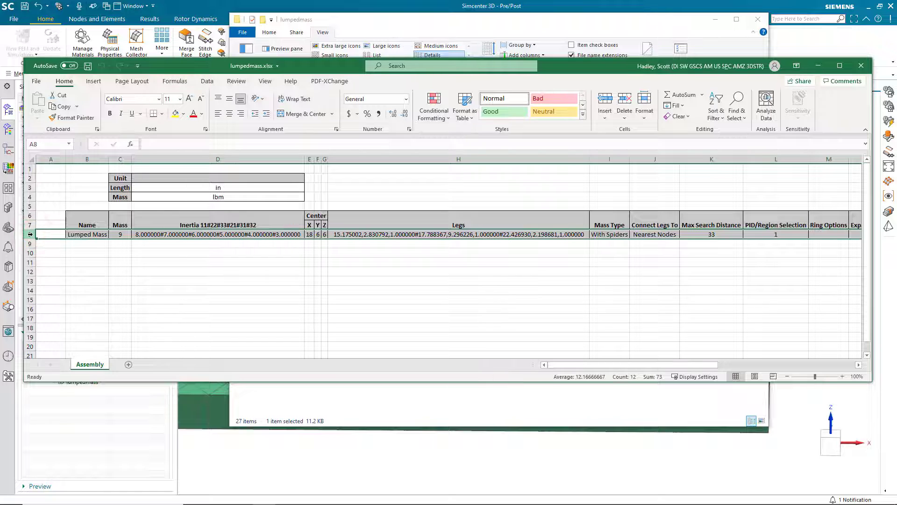
pyautogui.rightClick(30, 235)
pyautogui.click(45, 252)
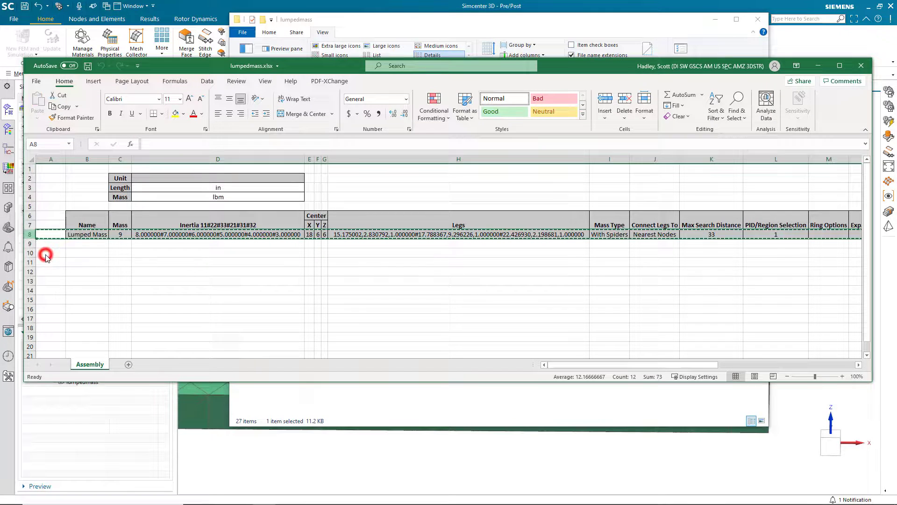
pyautogui.click(40, 245)
pyautogui.rightClick(40, 244)
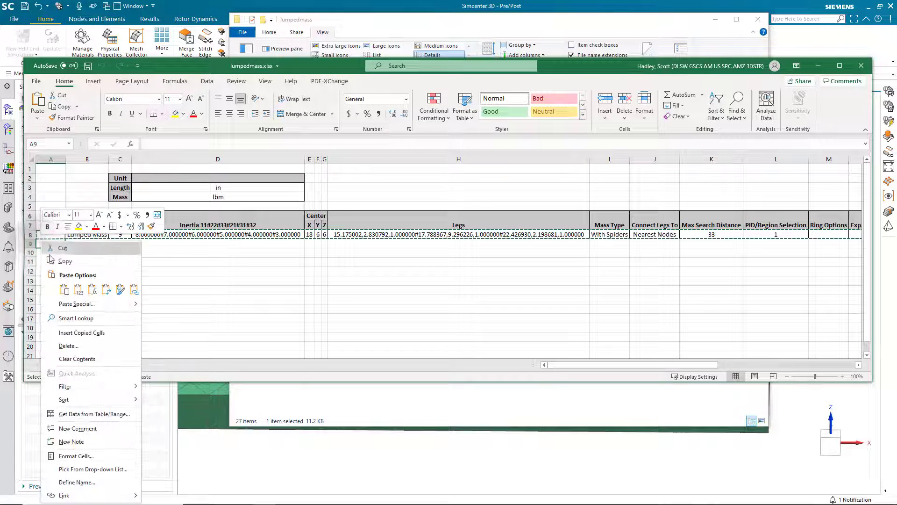
pyautogui.click(64, 291)
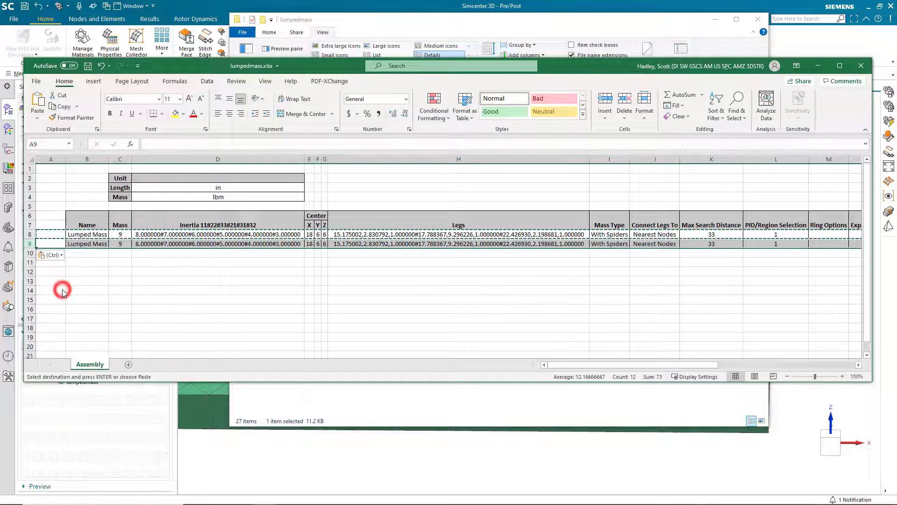
# Set the first mass in C8 to =9/386 and begin entering =1/386 in C9.
pyautogui.click(122, 242)
pyautogui.write('1')
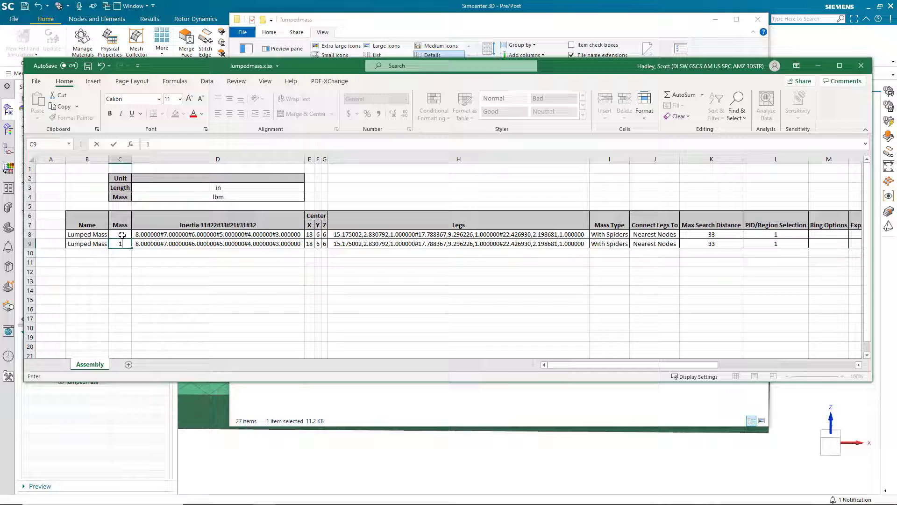
pyautogui.click(122, 234)
pyautogui.click(176, 143)
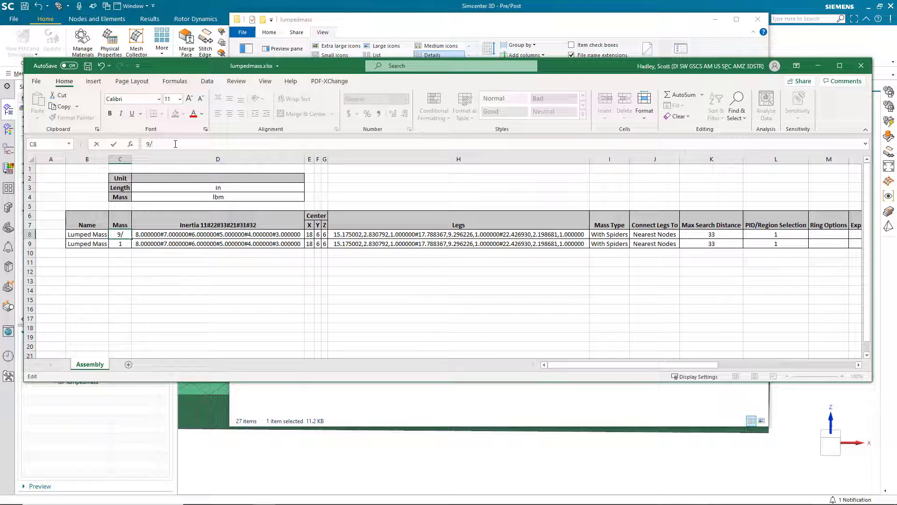
pyautogui.write('=')
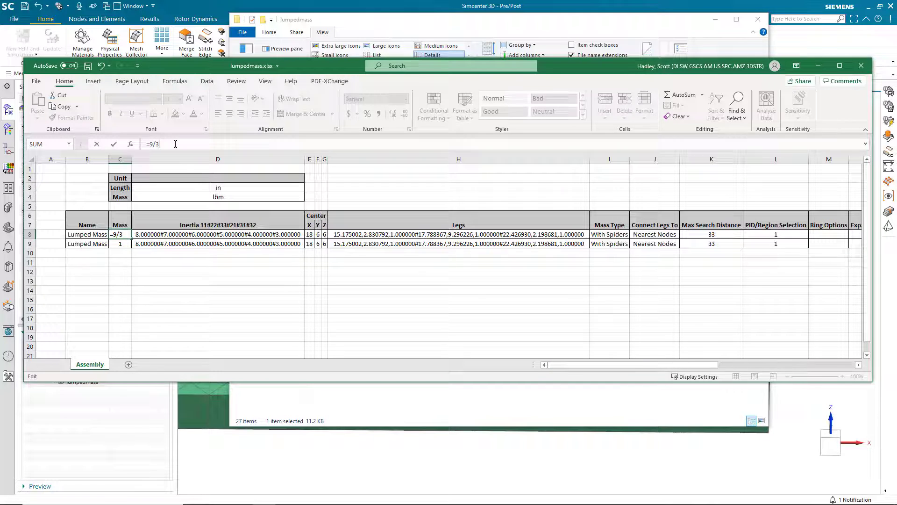
pyautogui.click(121, 241)
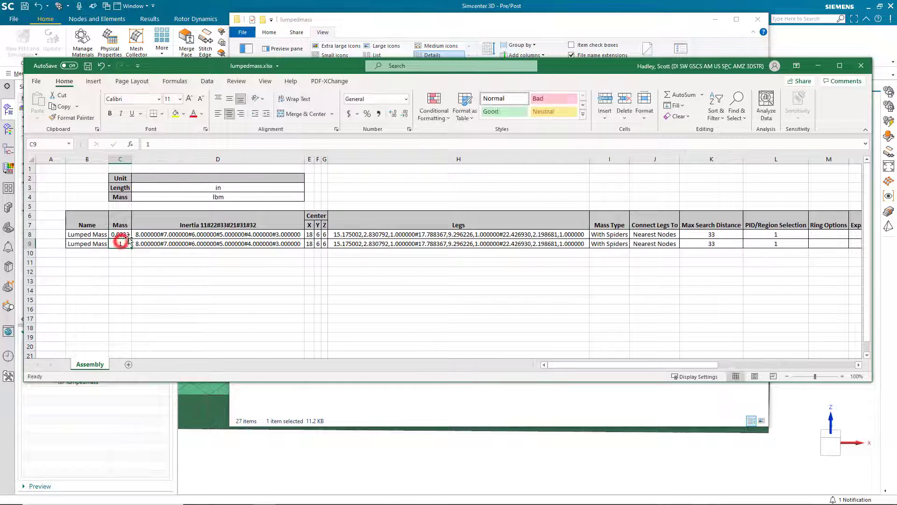
pyautogui.click(146, 144)
pyautogui.write('=1/386')
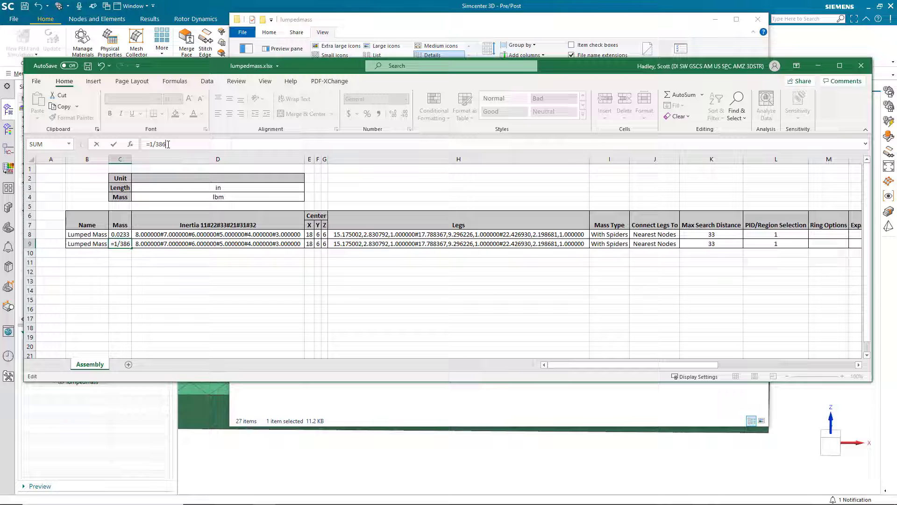
# Commit C9's mass and change the D9 inertia values to 2#3#4#5#6#7.
pyautogui.click(195, 246)
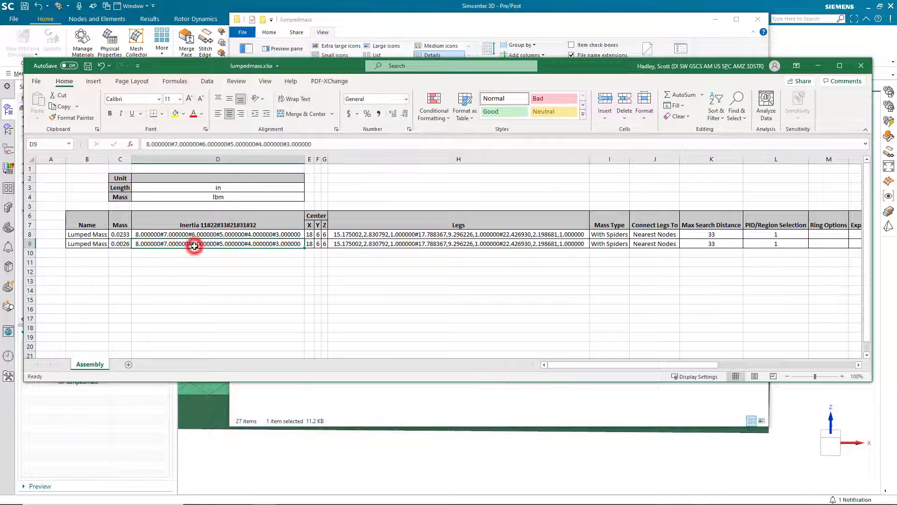
pyautogui.click(149, 145)
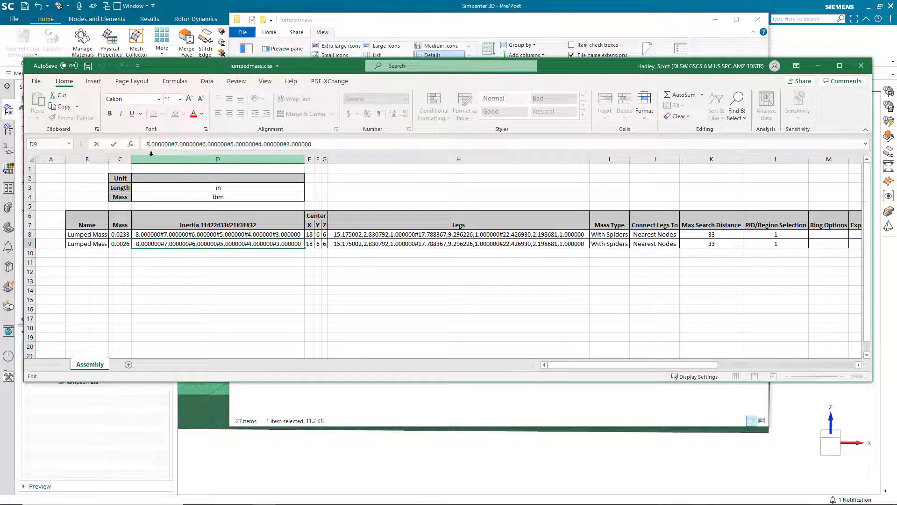
pyautogui.press('BackSpace')
pyautogui.write('2')
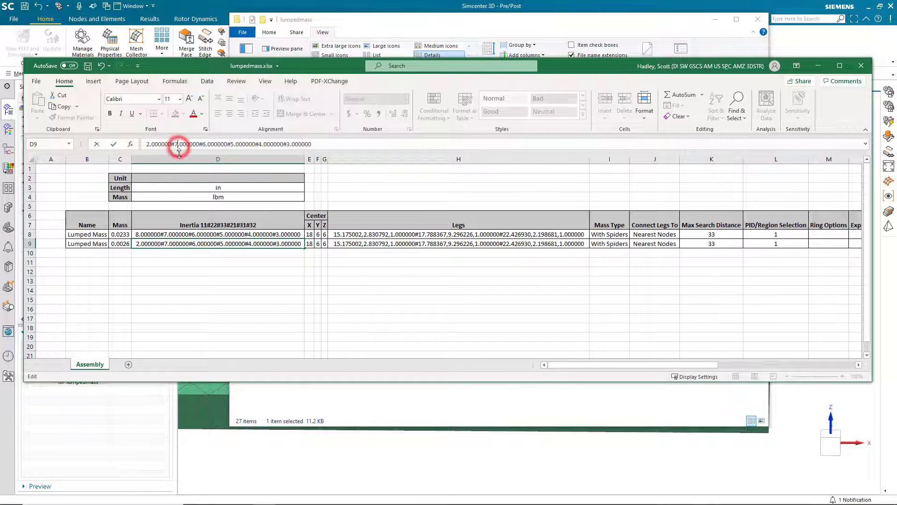
pyautogui.press('BackSpace')
pyautogui.write('3')
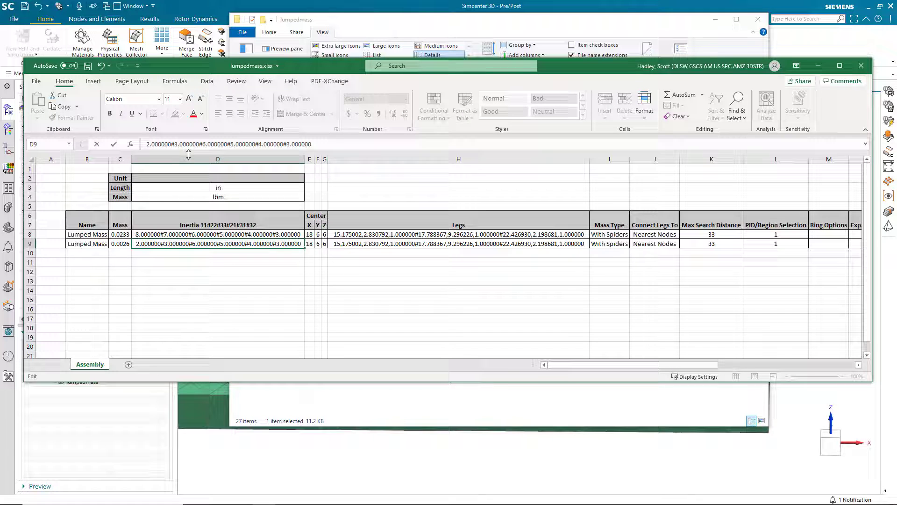
pyautogui.click(205, 145)
pyautogui.press('BackSpace')
pyautogui.write('4')
pyautogui.click(233, 144)
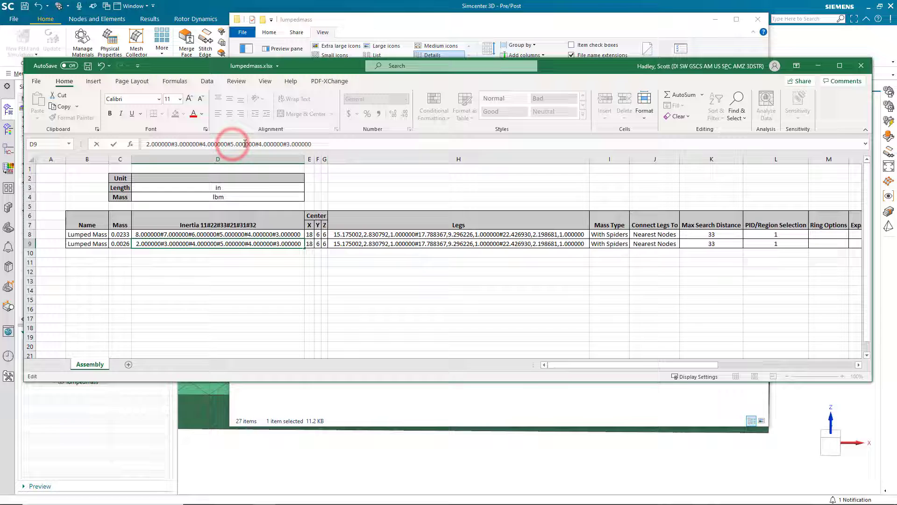
pyautogui.click(261, 144)
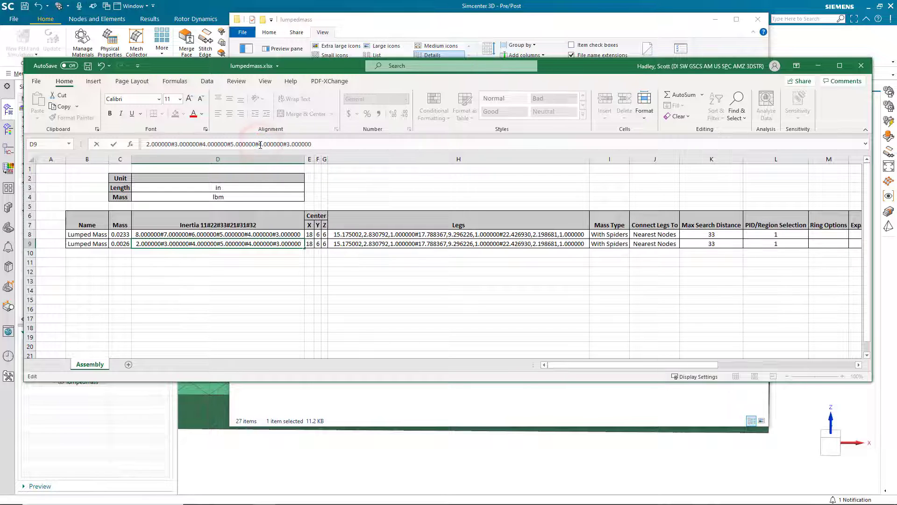
pyautogui.press('BackSpace')
pyautogui.write('6')
pyautogui.click(309, 245)
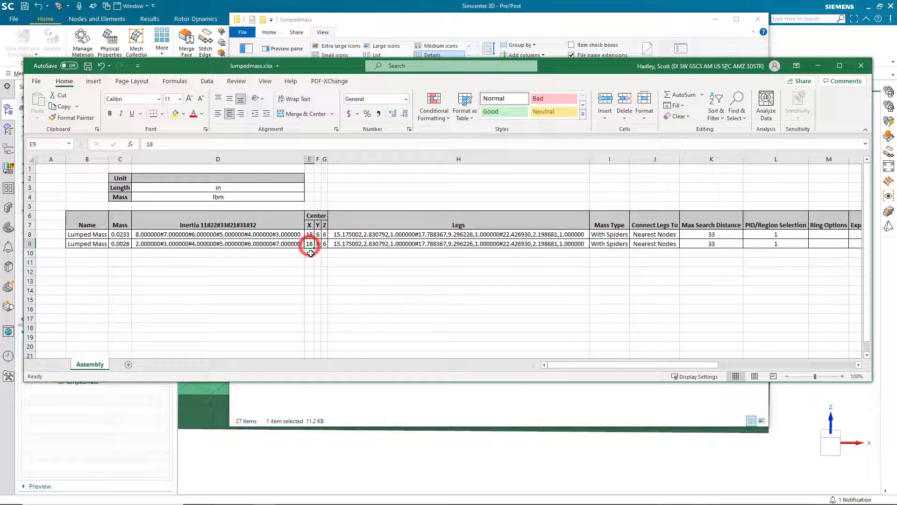
# Change the second mass's center X from 18 to 6.
pyautogui.doubleClick(156, 144)
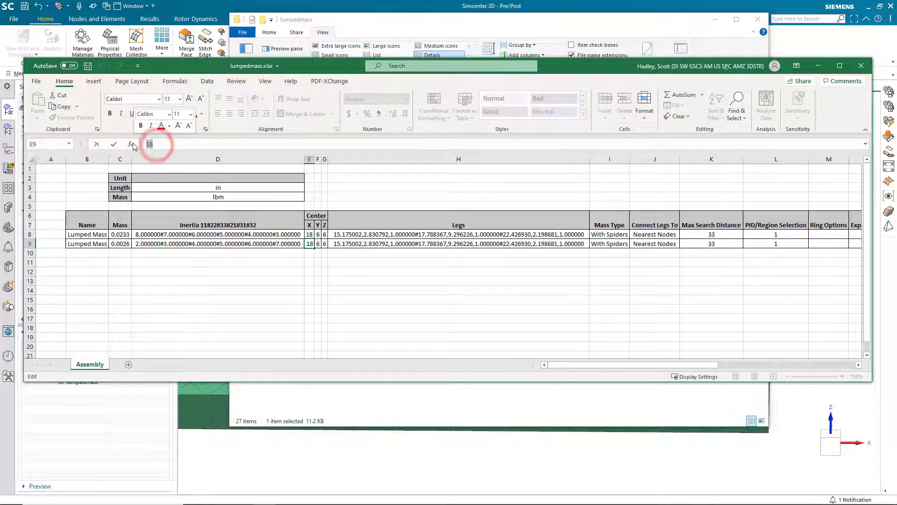
pyautogui.write('6')
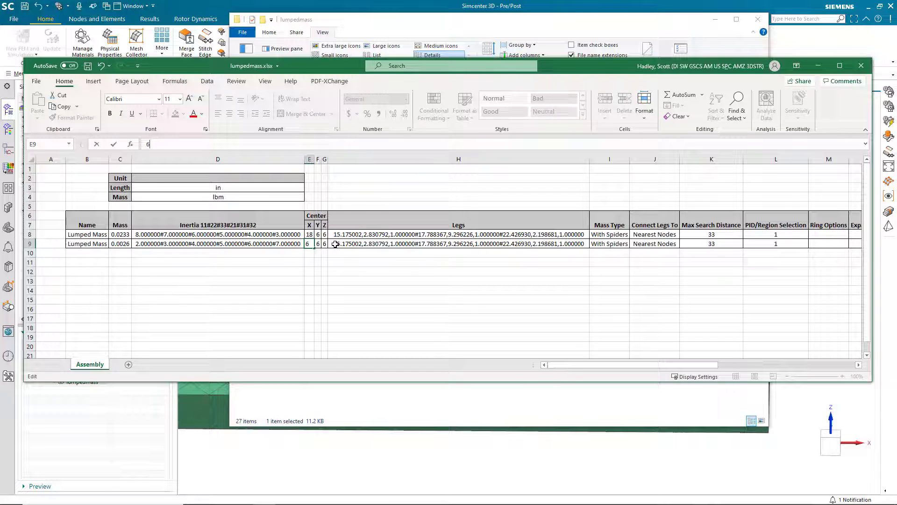
pyautogui.click(358, 243)
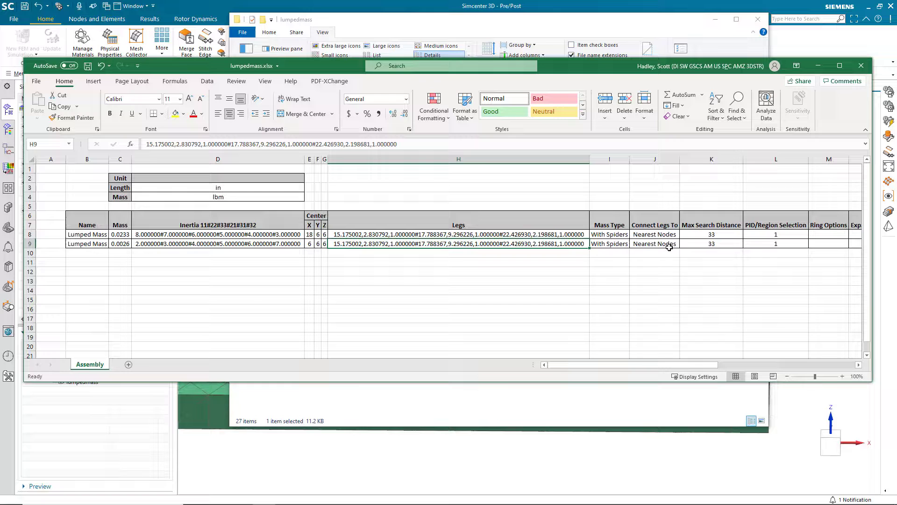
pyautogui.moveTo(643, 364)
pyautogui.mouseDown()
pyautogui.moveTo(787, 366)
pyautogui.moveTo(651, 374)
pyautogui.mouseUp()
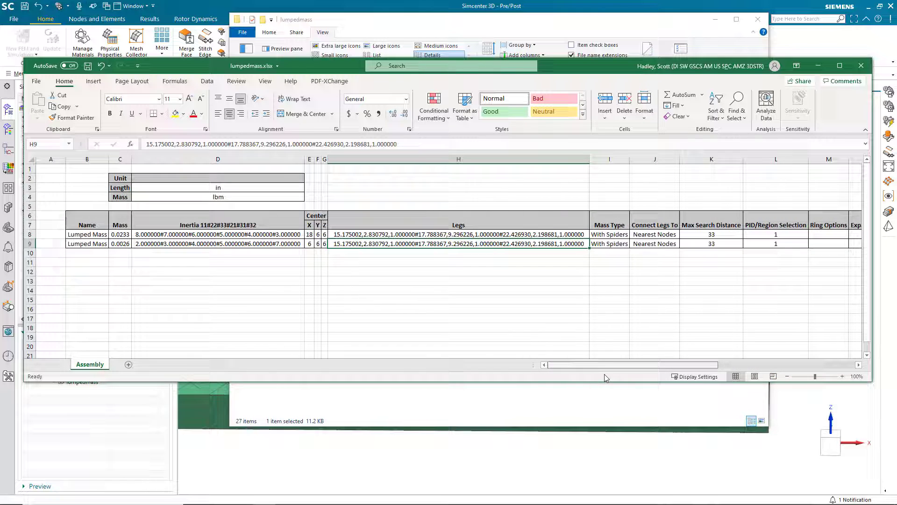
# Save the workbook as lumpedmass2.xlsx, close Excel and hide File Explorer.
pyautogui.click(37, 80)
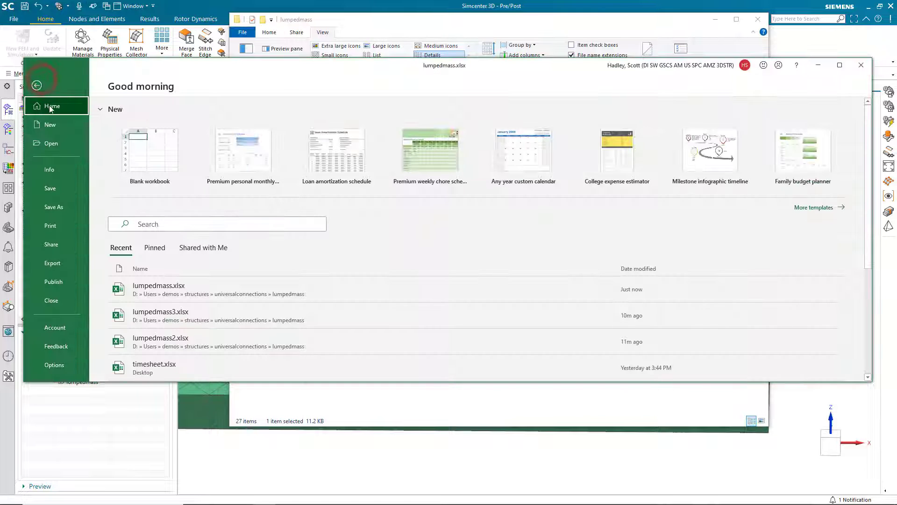
pyautogui.click(53, 207)
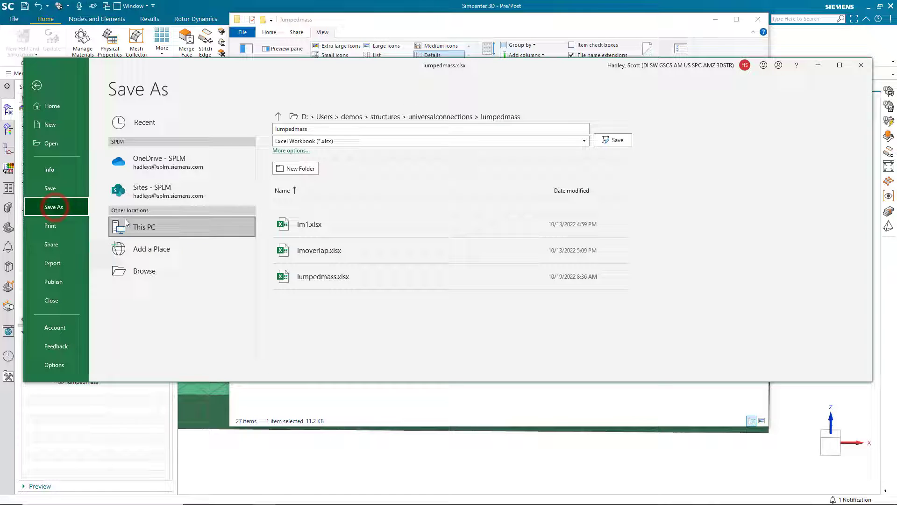
pyautogui.click(311, 129)
pyautogui.write('2')
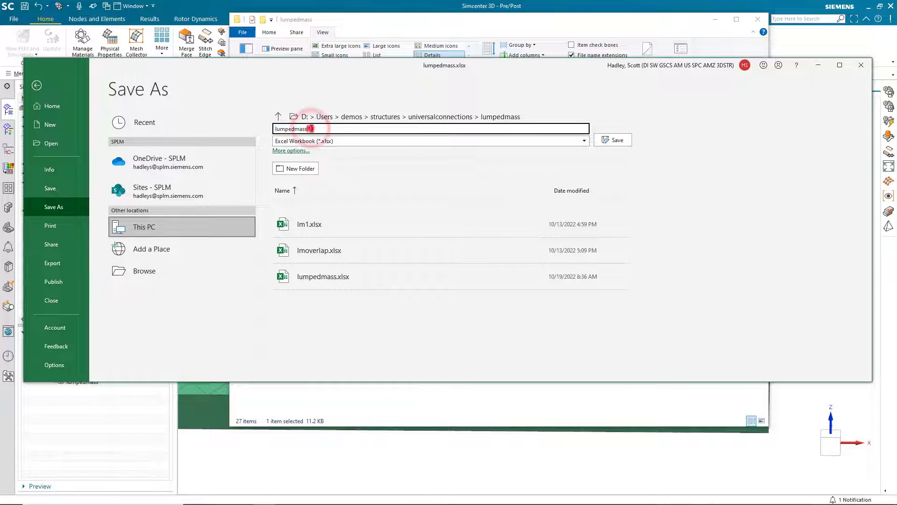
pyautogui.click(606, 141)
pyautogui.click(861, 66)
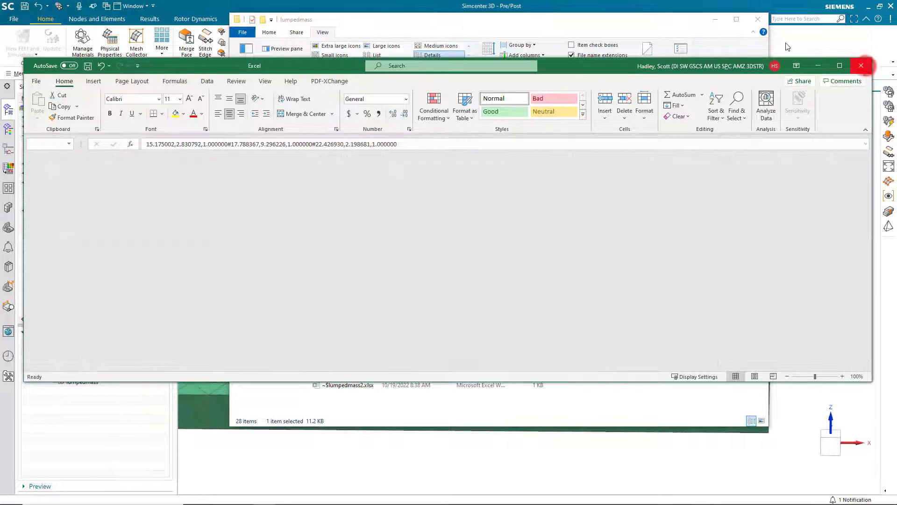
pyautogui.click(715, 19)
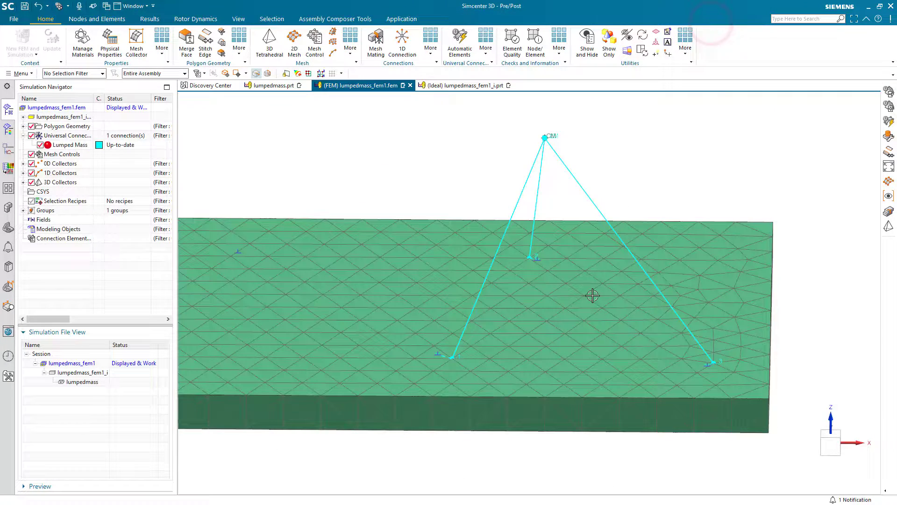
# Delete the existing Lumped Mass connection, leaving Universal Connections empty.
pyautogui.scroll(-3, 665, 304)
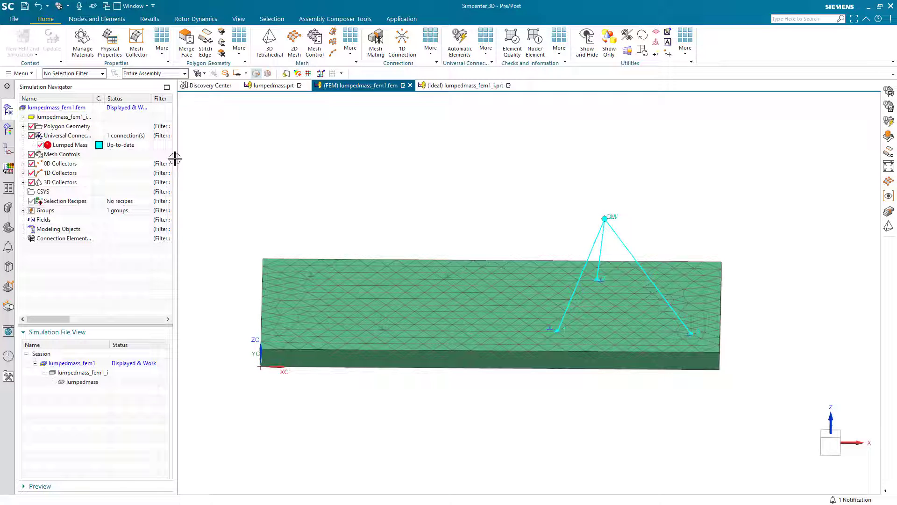
pyautogui.rightClick(78, 148)
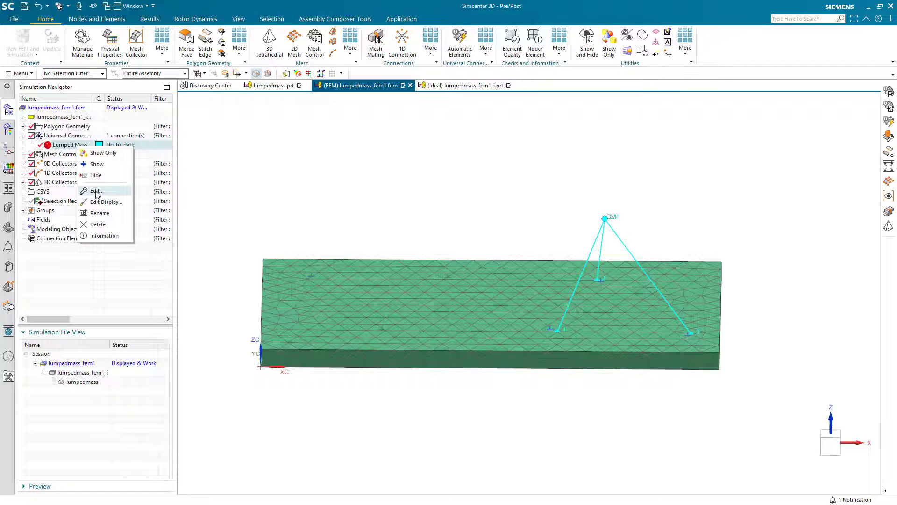
pyautogui.click(105, 225)
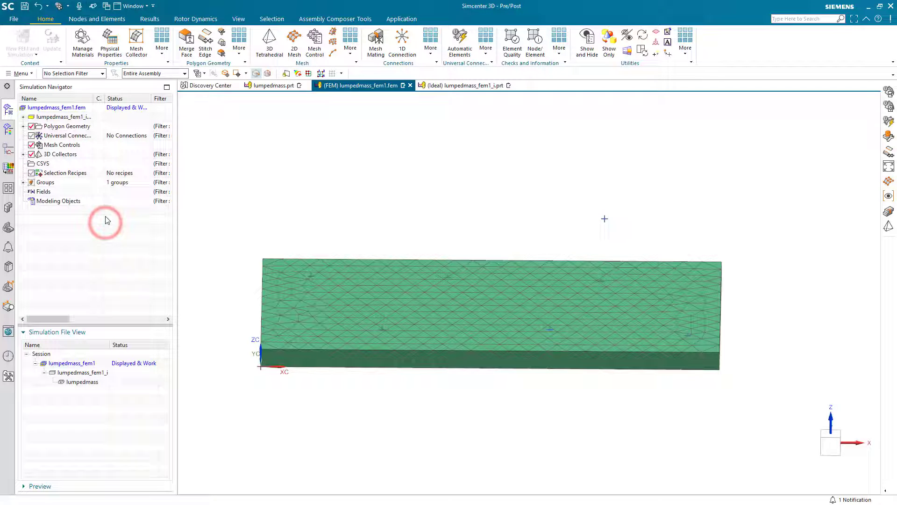
# Delete the four points on the block's right part using the Point selection filter.
pyautogui.click(21, 73)
pyautogui.moveTo(21, 97)
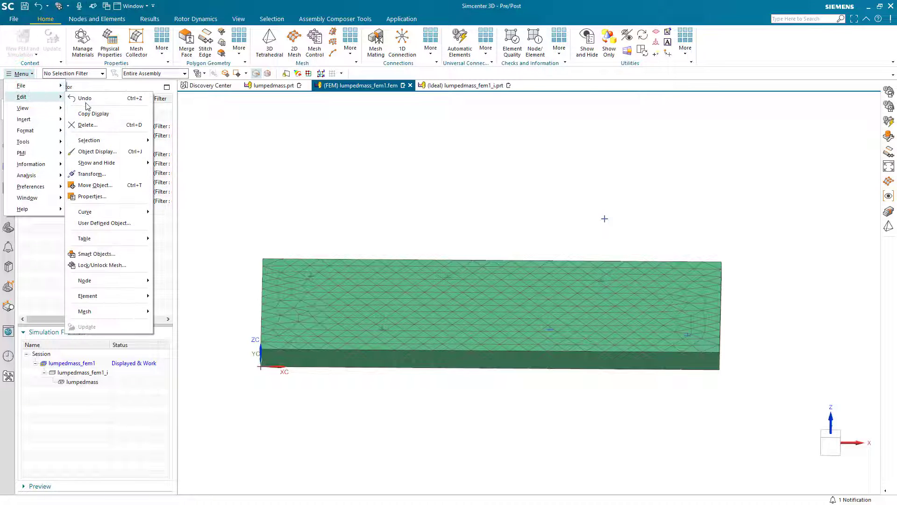
pyautogui.click(110, 128)
pyautogui.click(89, 73)
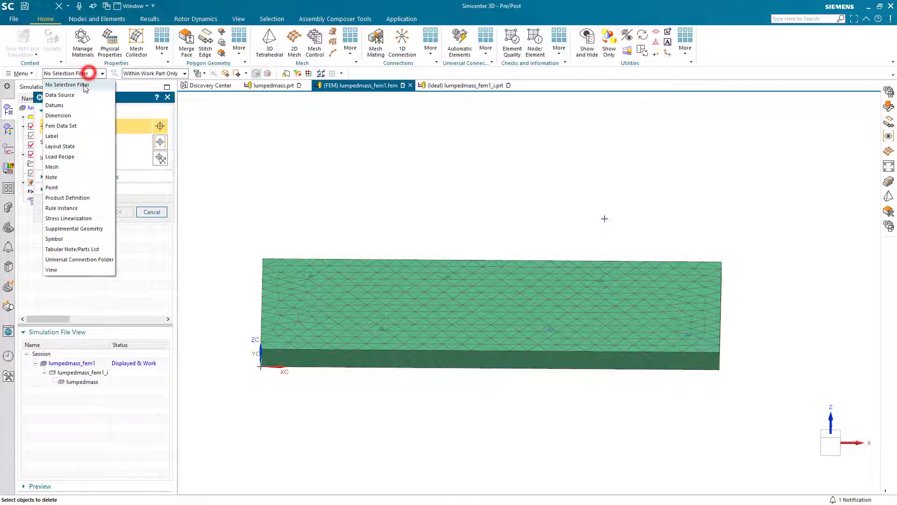
pyautogui.click(66, 186)
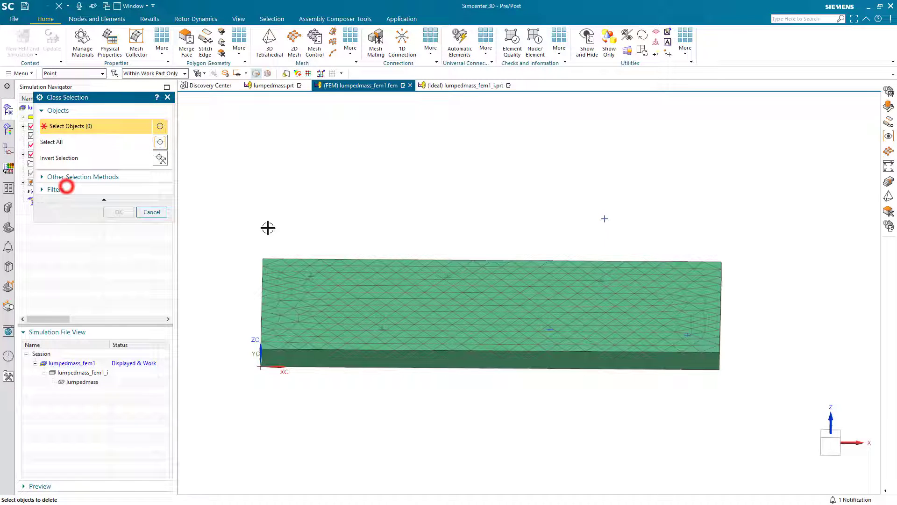
pyautogui.moveTo(510, 180); pyautogui.dragTo(744, 360)
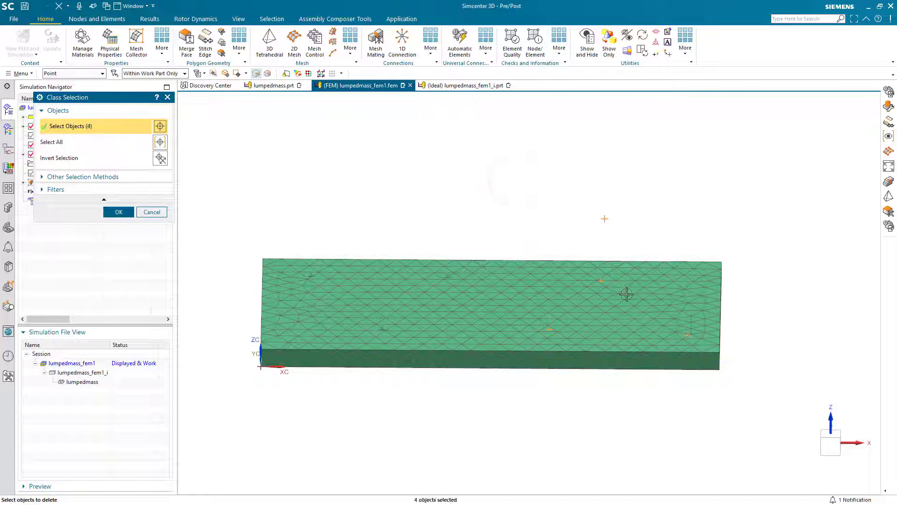
pyautogui.click(115, 213)
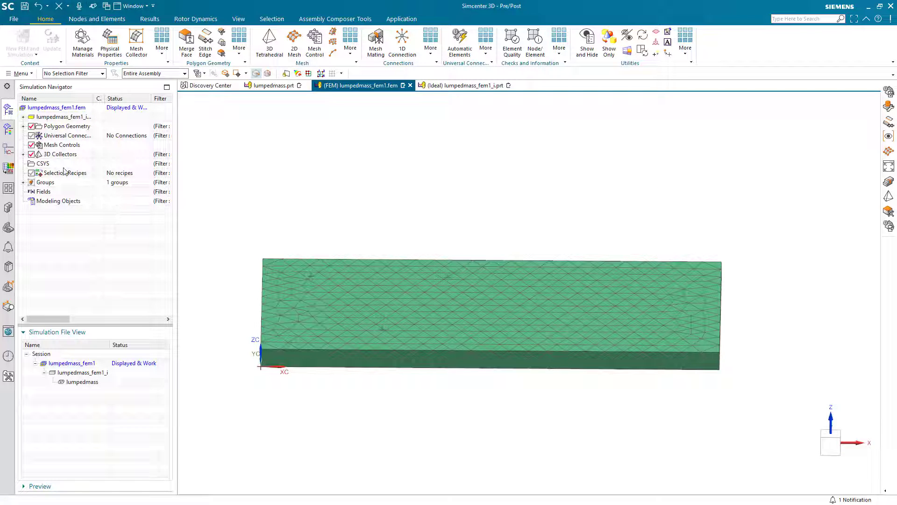
# Import masses from lumpedmass2.xlsx in (N)(in)(lbm) units, adding two Lumped Mass connections.
pyautogui.click(487, 48)
pyautogui.click(504, 228)
pyautogui.click(179, 121)
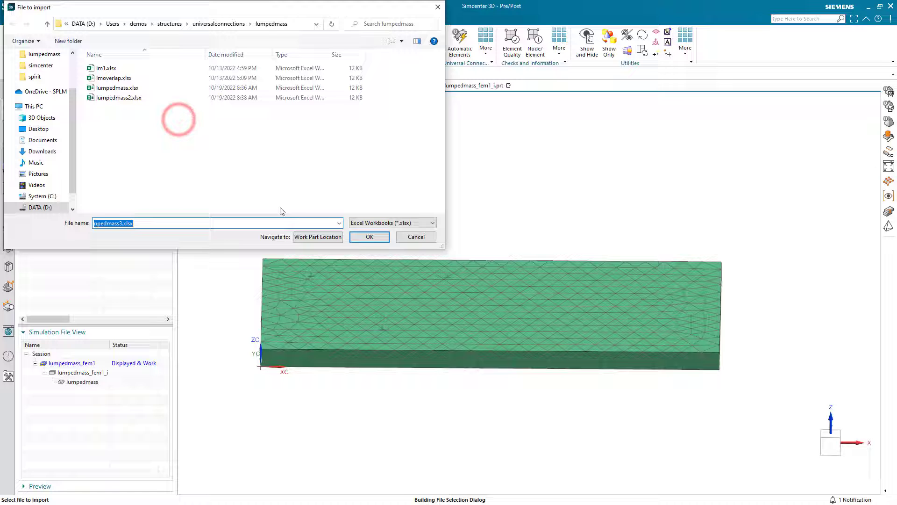
pyautogui.click(118, 98)
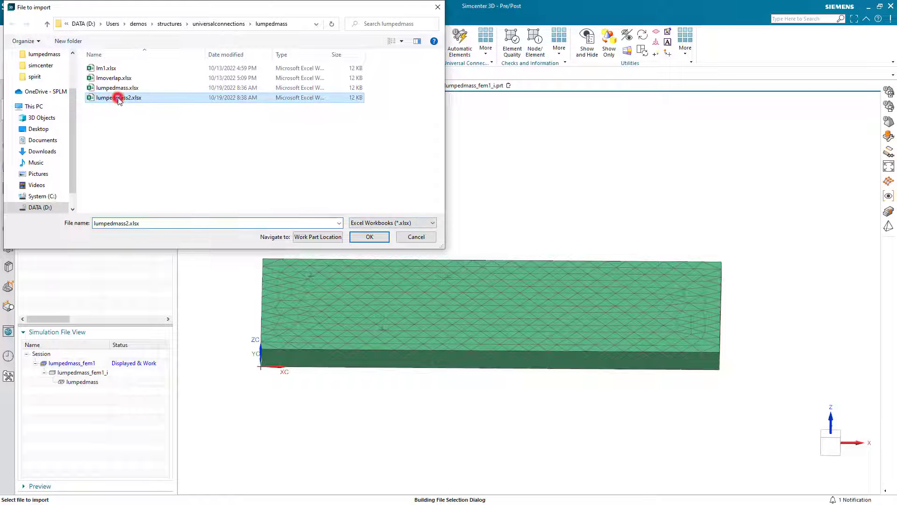
pyautogui.click(371, 236)
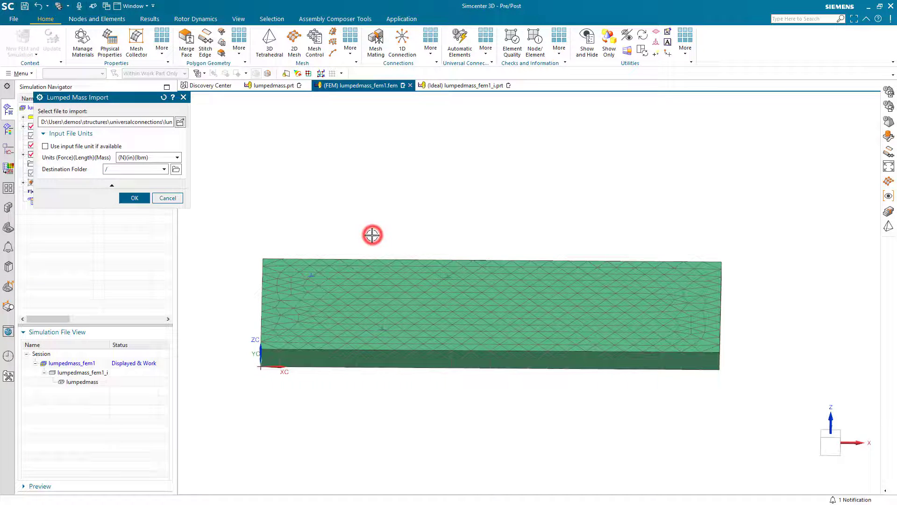
pyautogui.click(146, 158)
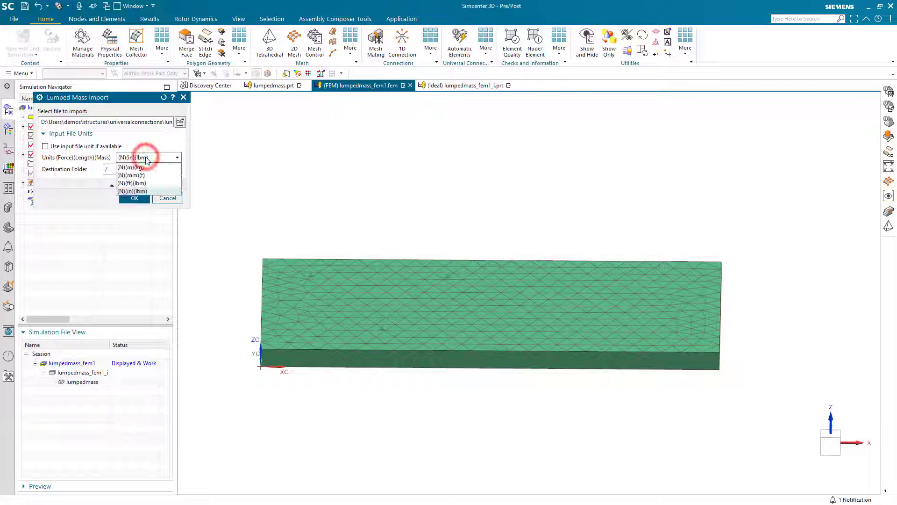
pyautogui.click(145, 157)
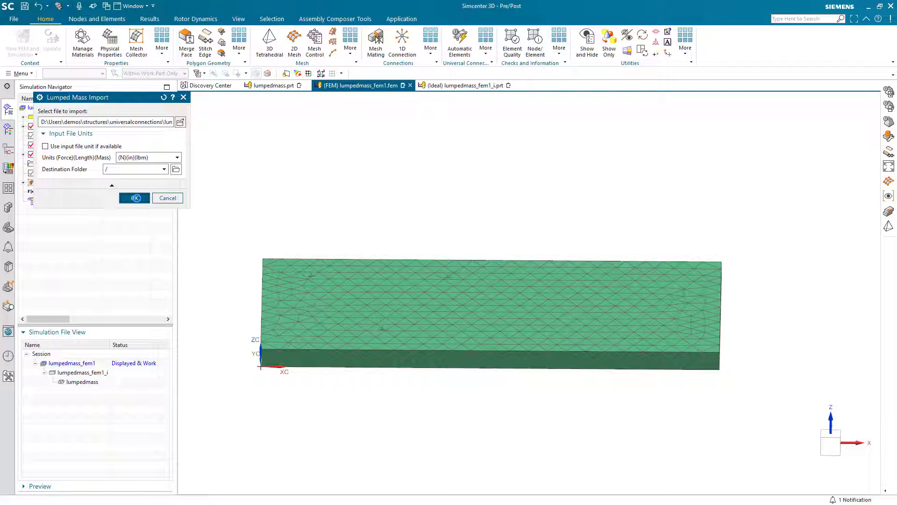
pyautogui.click(135, 198)
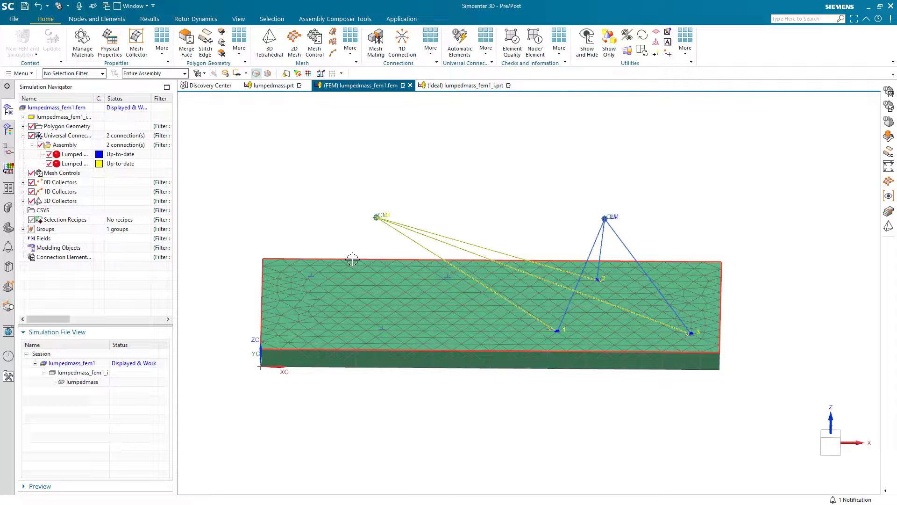
# Review the first Lumped Mass's Targets and General settings.
pyautogui.scroll(1, 352, 260)
pyautogui.moveTo(352, 262)
pyautogui.mouseDown(button='middle')
pyautogui.moveTo(364, 264)
pyautogui.moveTo(357, 265)
pyautogui.mouseUp(button='middle')
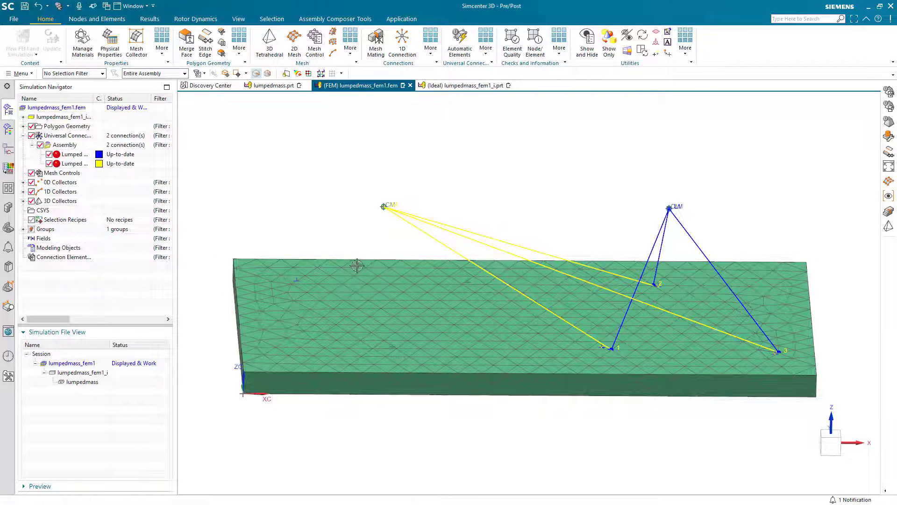
pyautogui.doubleClick(70, 154)
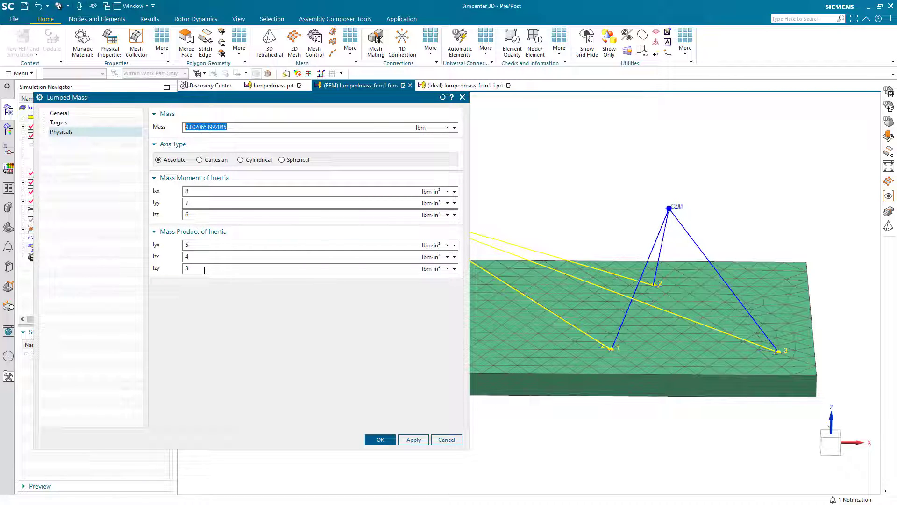
pyautogui.click(65, 122)
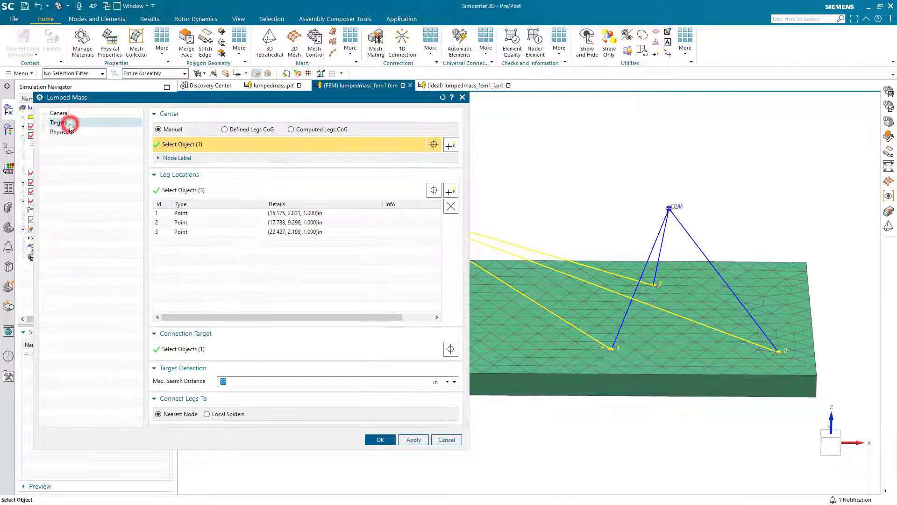
pyautogui.click(66, 114)
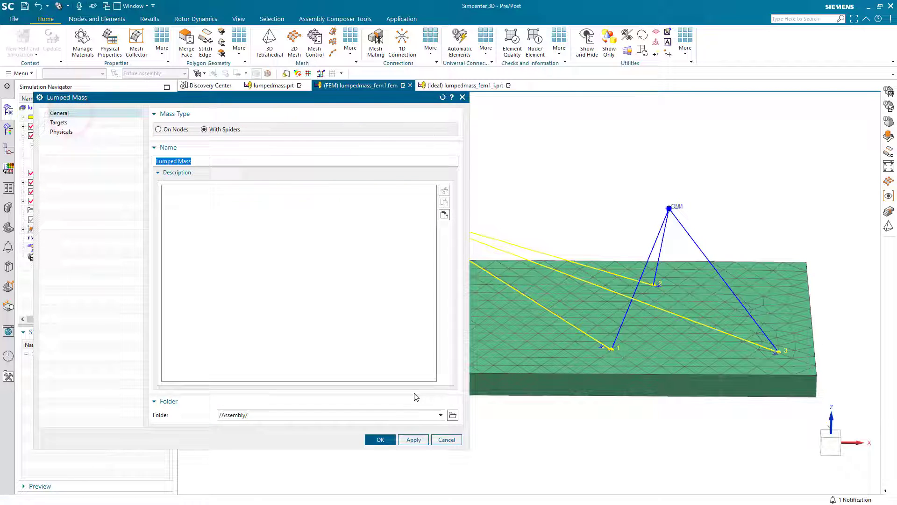
# Close the first mass unchanged and open Lumped Mass(1) for editing.
pyautogui.click(444, 439)
pyautogui.click(78, 163)
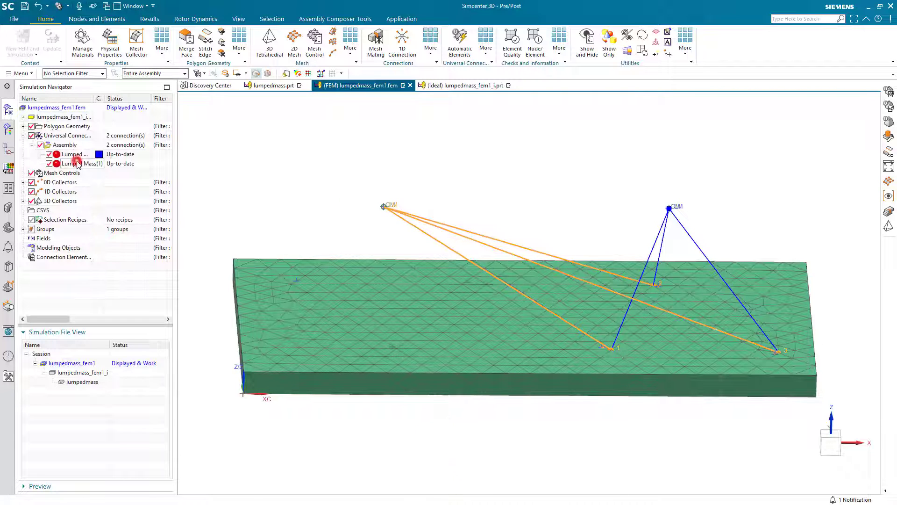
pyautogui.doubleClick(79, 165)
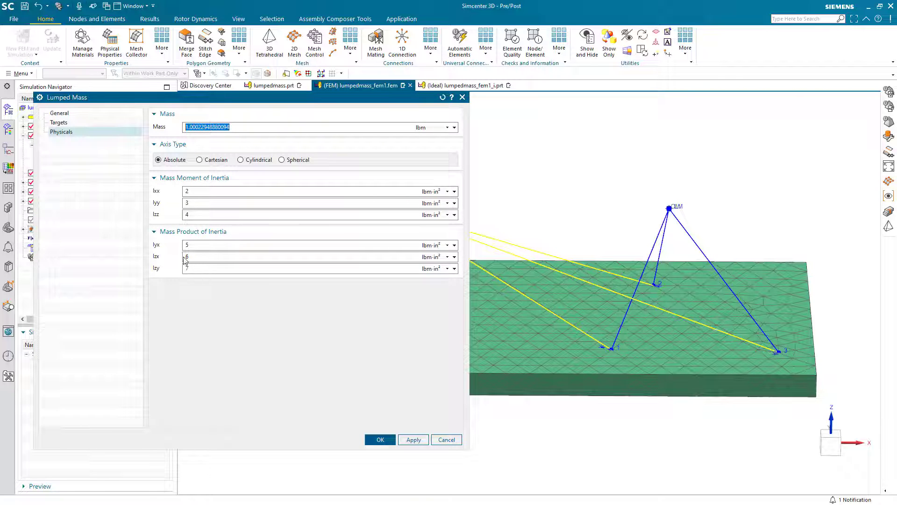
# Replace the three leg locations with points (2.572, 9.682), (6.364, 2.718), (9.730, 9.664) in.
pyautogui.click(65, 124)
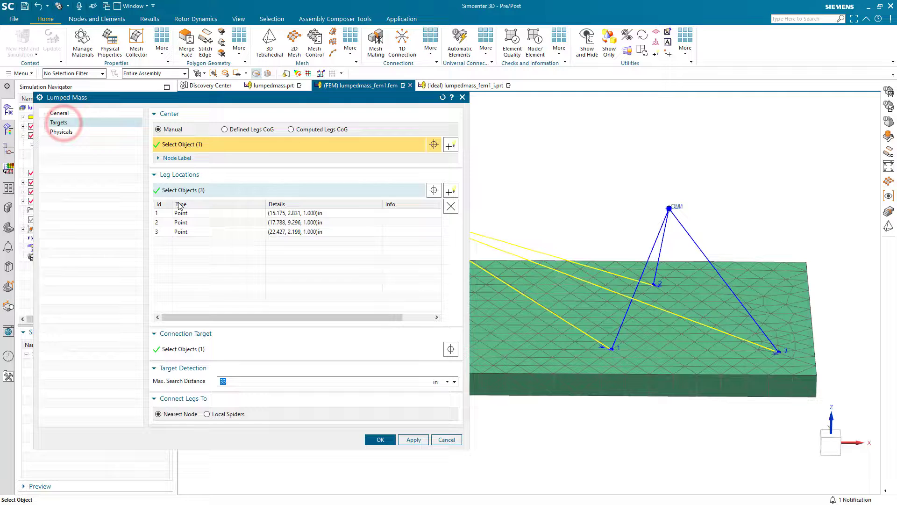
pyautogui.click(219, 216)
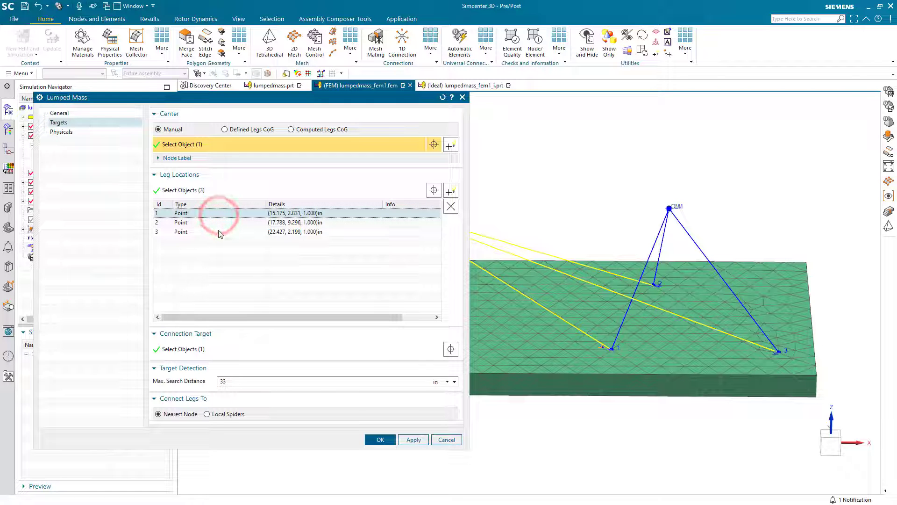
pyautogui.keyDown('shift'); pyautogui.click(217, 232); pyautogui.keyUp('shift')
pyautogui.click(450, 206)
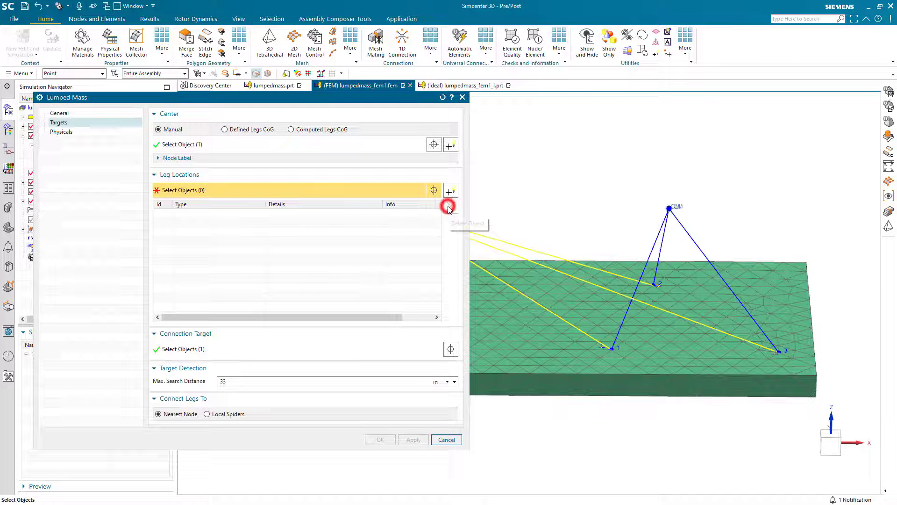
pyautogui.scroll(-3, 761, 266)
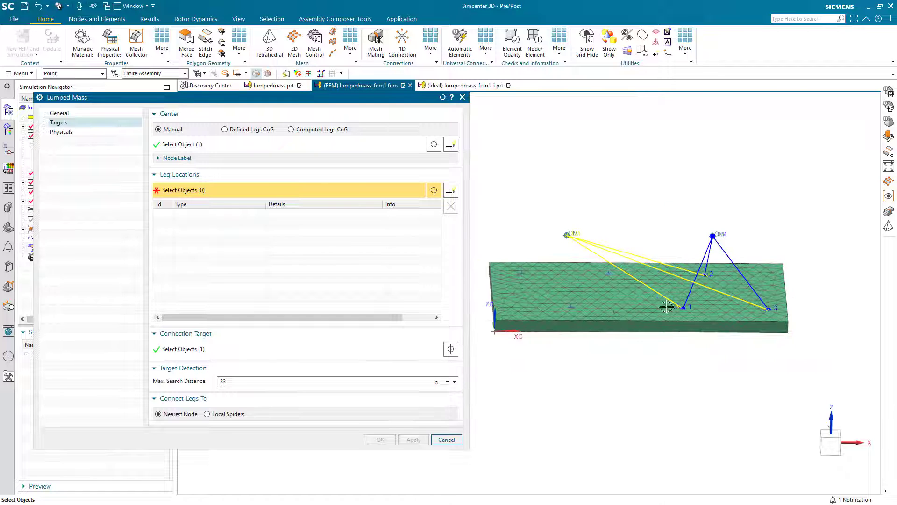
pyautogui.scroll(1, 544, 296)
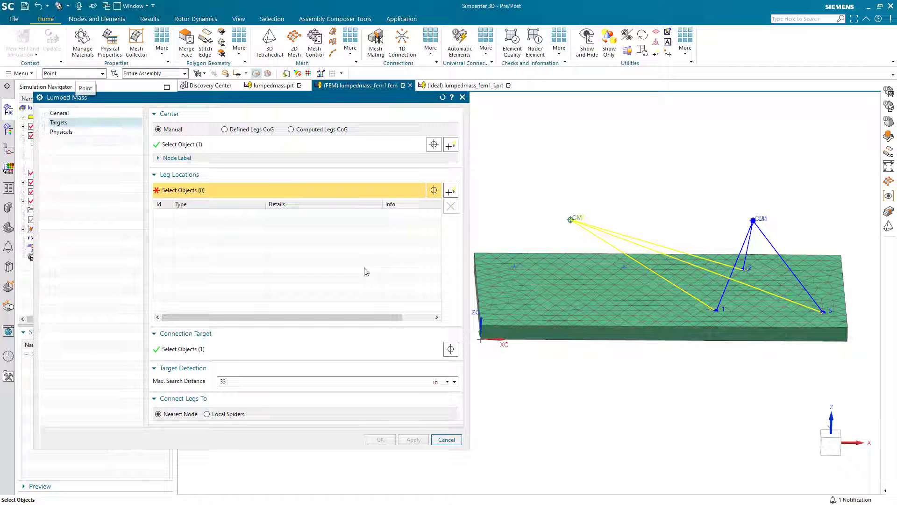
pyautogui.moveTo(498, 236); pyautogui.dragTo(634, 314)
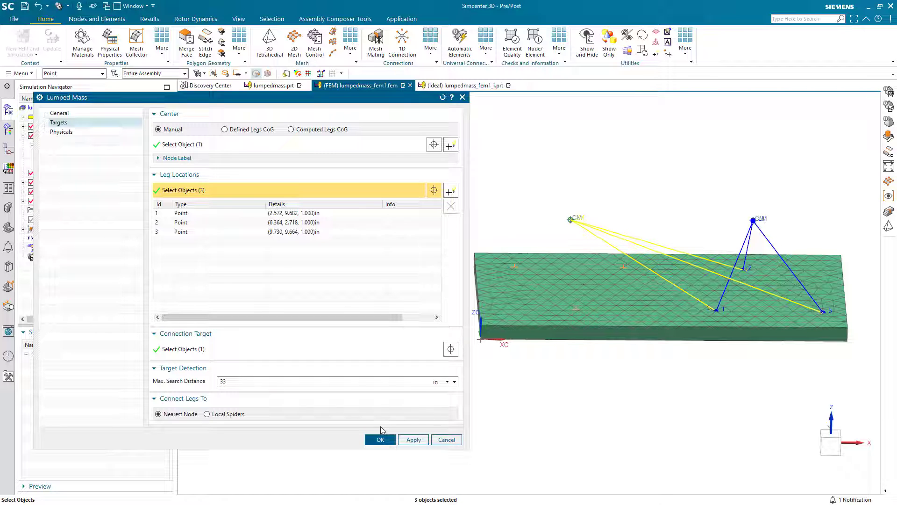
# Apply the new legs and update both Lumped Mass connections to Up-to-date.
pyautogui.click(377, 439)
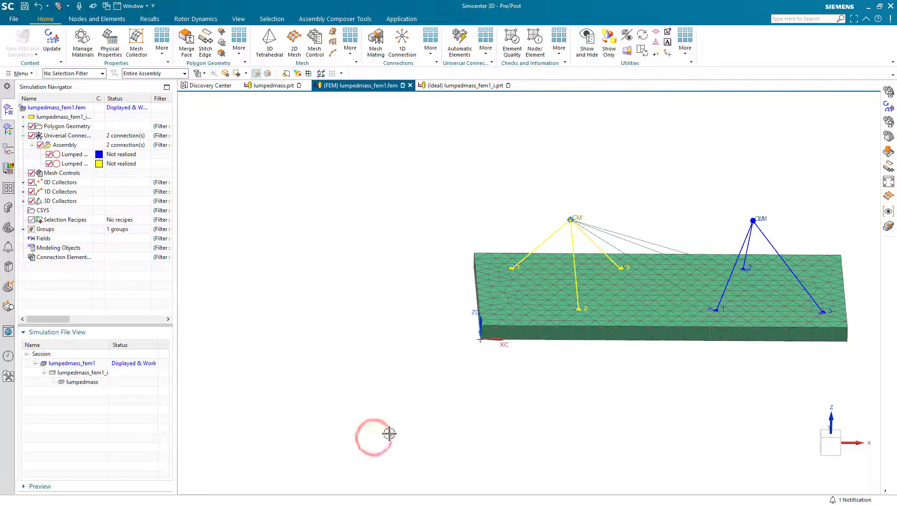
pyautogui.scroll(1, 630, 256)
pyautogui.scroll(1, 631, 257)
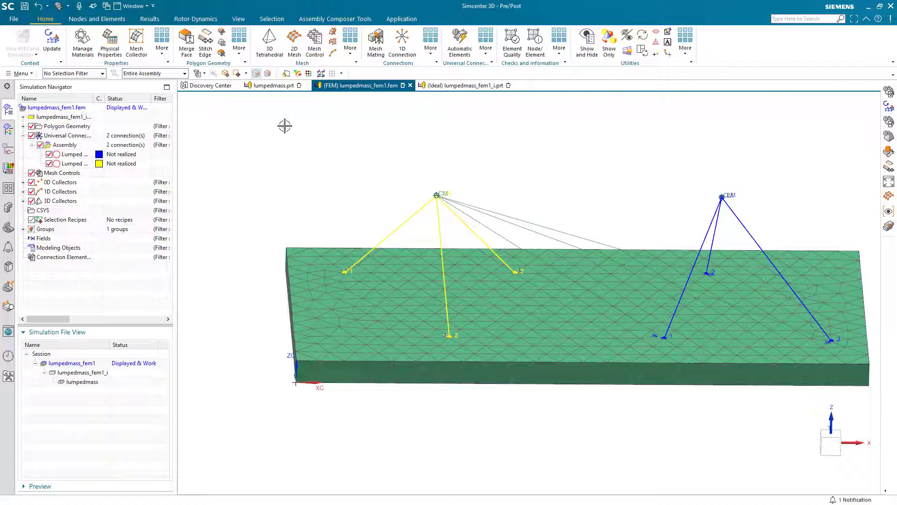
pyautogui.click(53, 45)
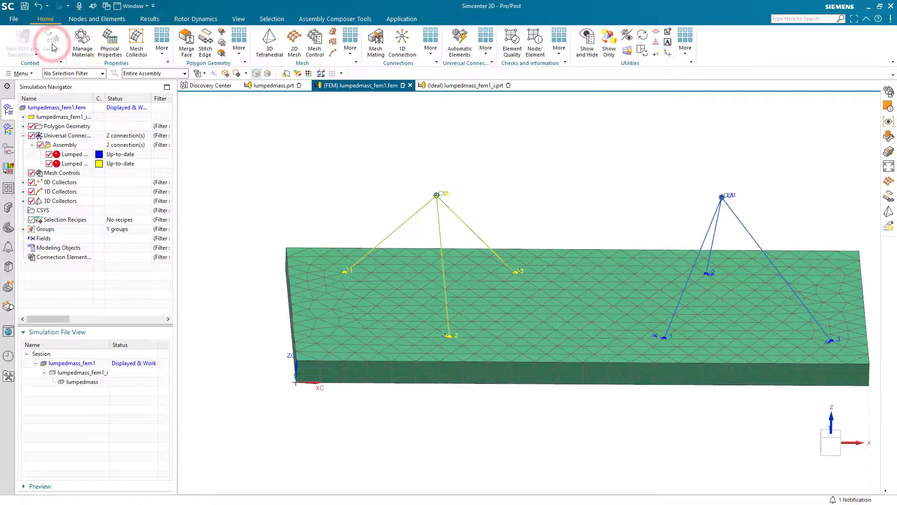